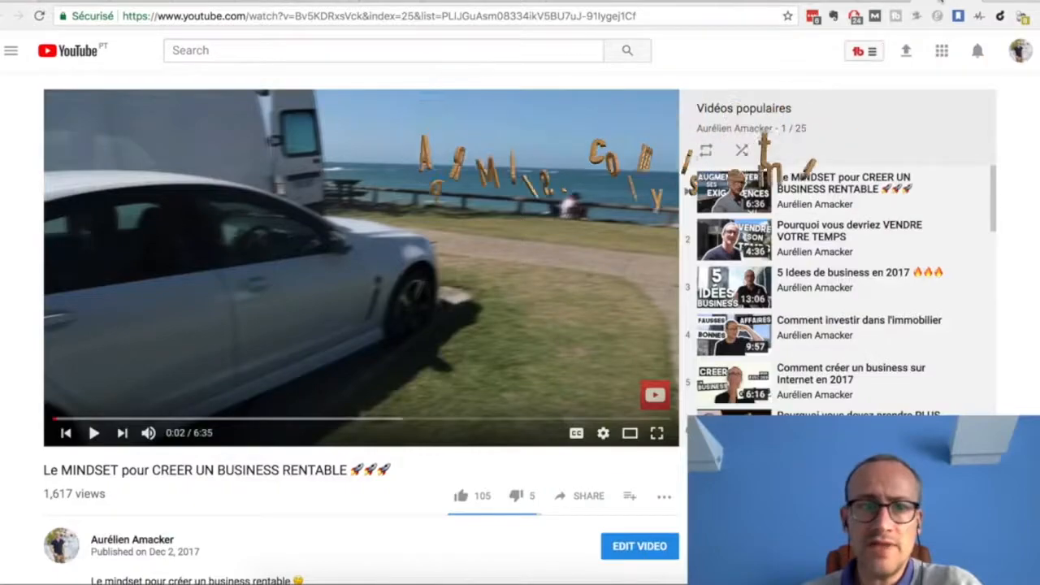
scroll(390, 260, "down", 1)
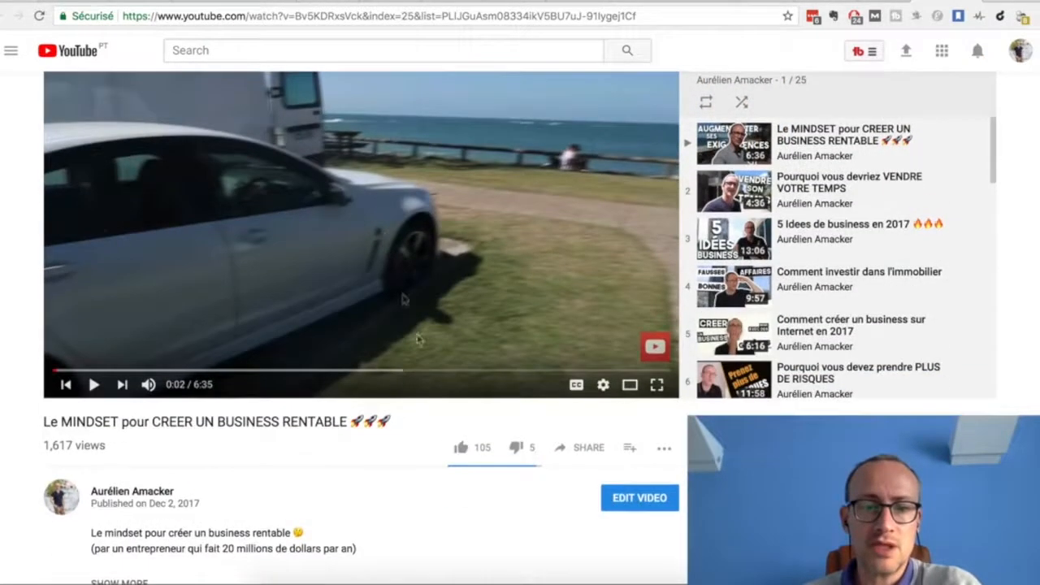
scroll(439, 340, "up", 1)
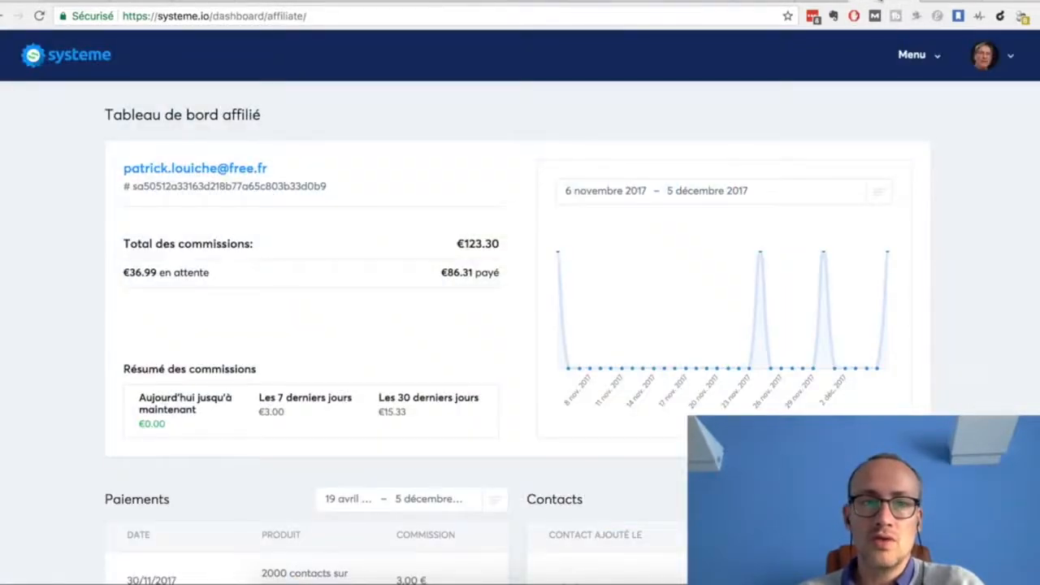
Step: Switch to the systeme.io dashboard and open the list of capture pages
left_click(927, 60)
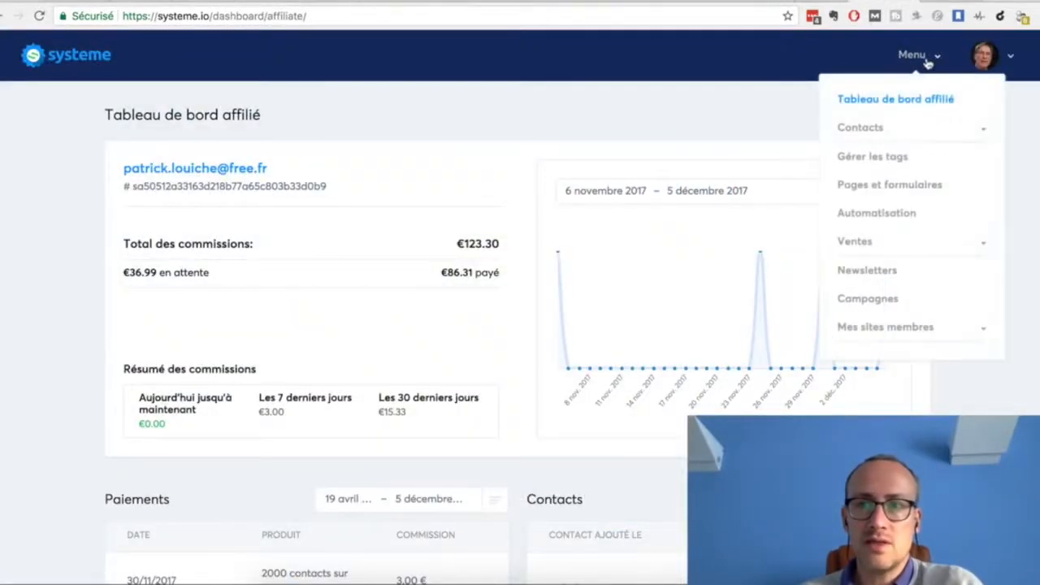
left_click(50, 63)
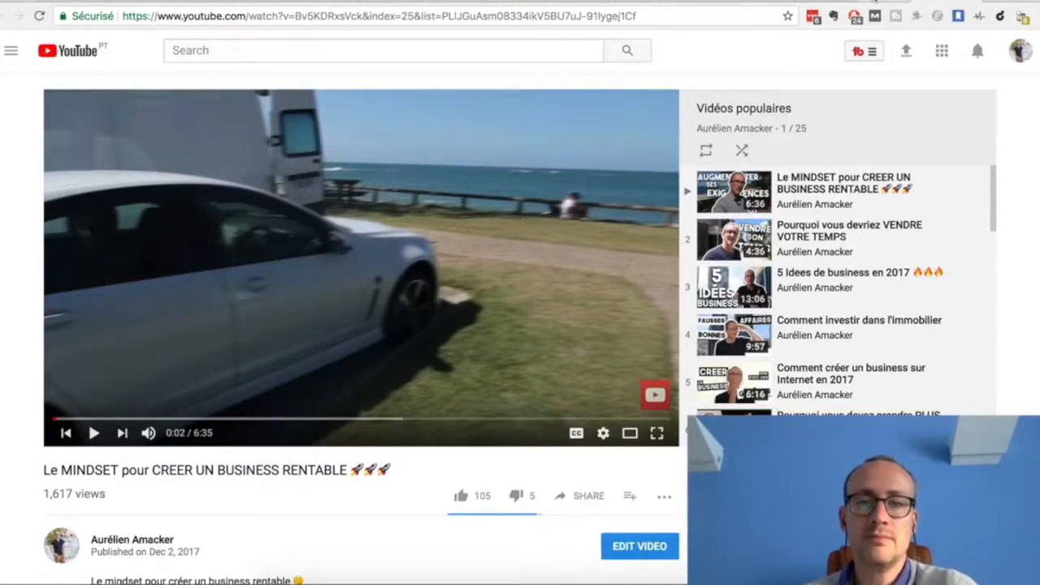
left_click(876, 1)
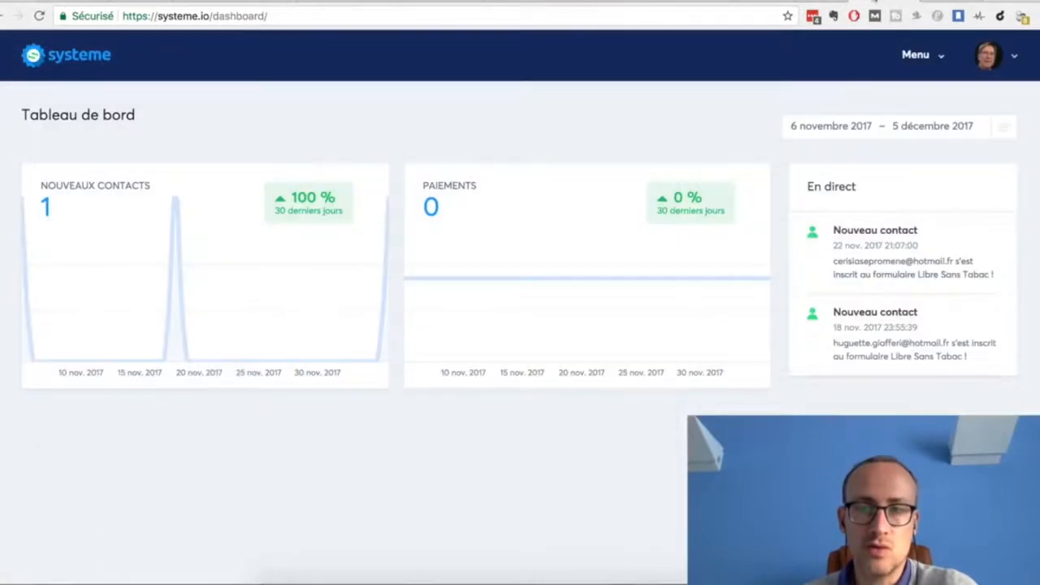
left_click(918, 57)
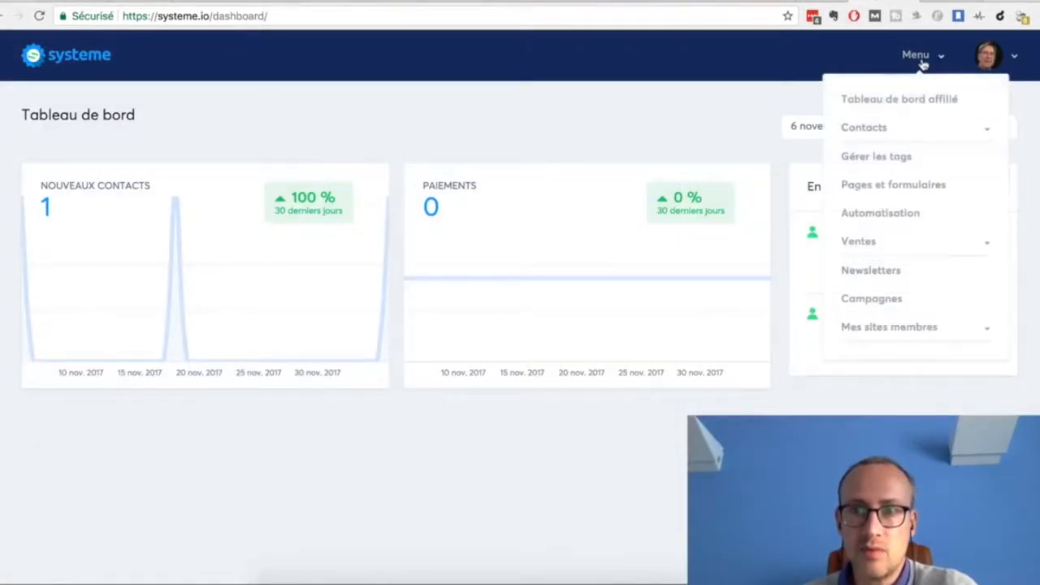
left_click(884, 185)
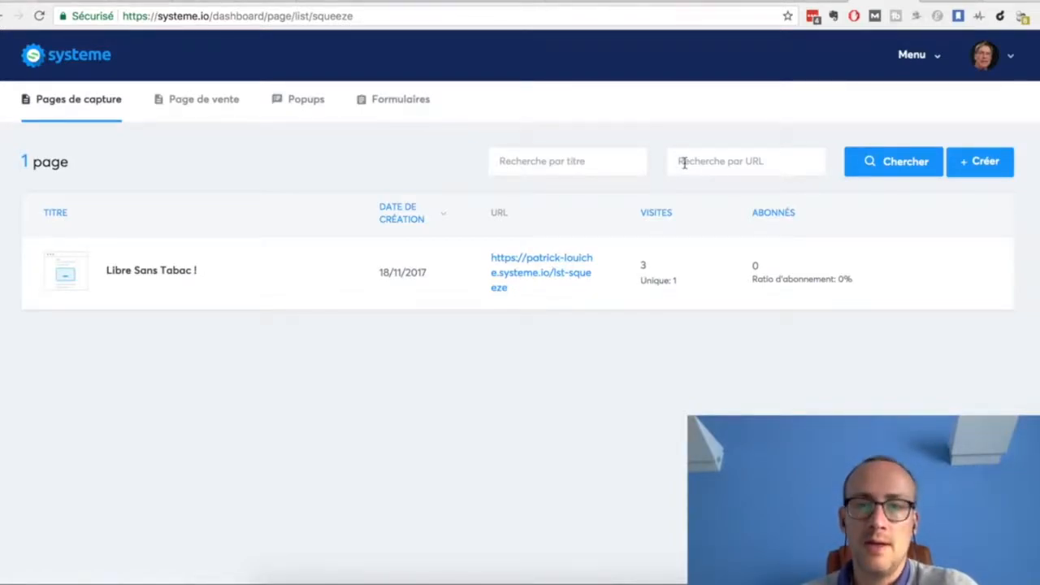
Step: Start a new capture page and select the Bleu template for it
left_click(987, 167)
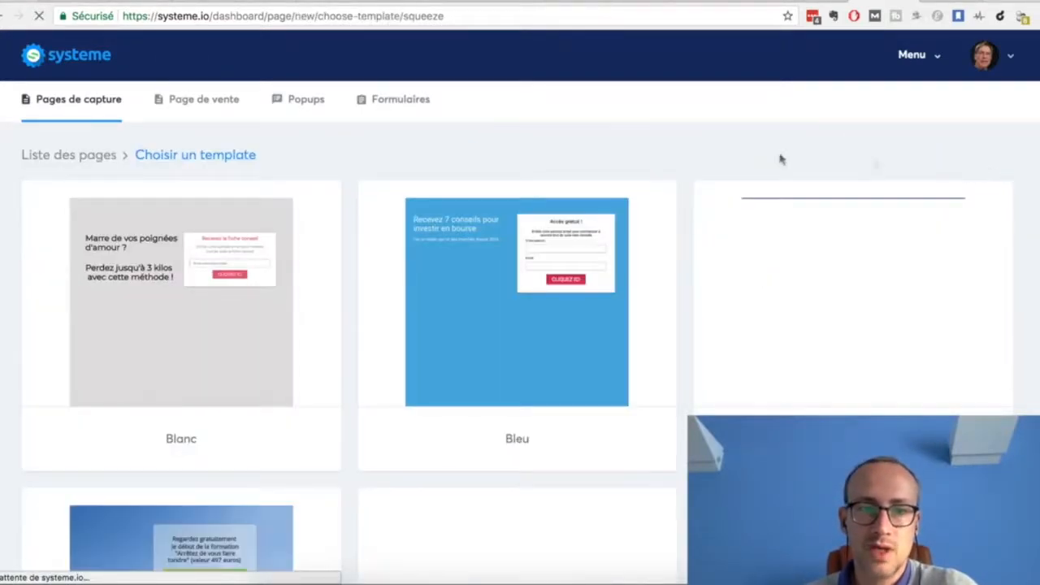
scroll(610, 163, "down", 2)
mouse_move(608, 162)
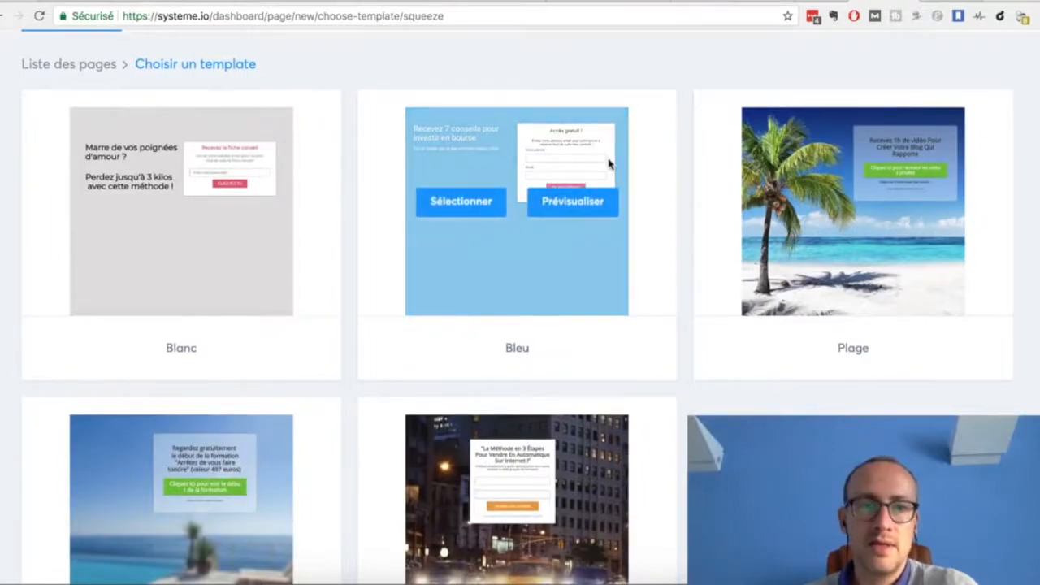
scroll(609, 163, "down", 3)
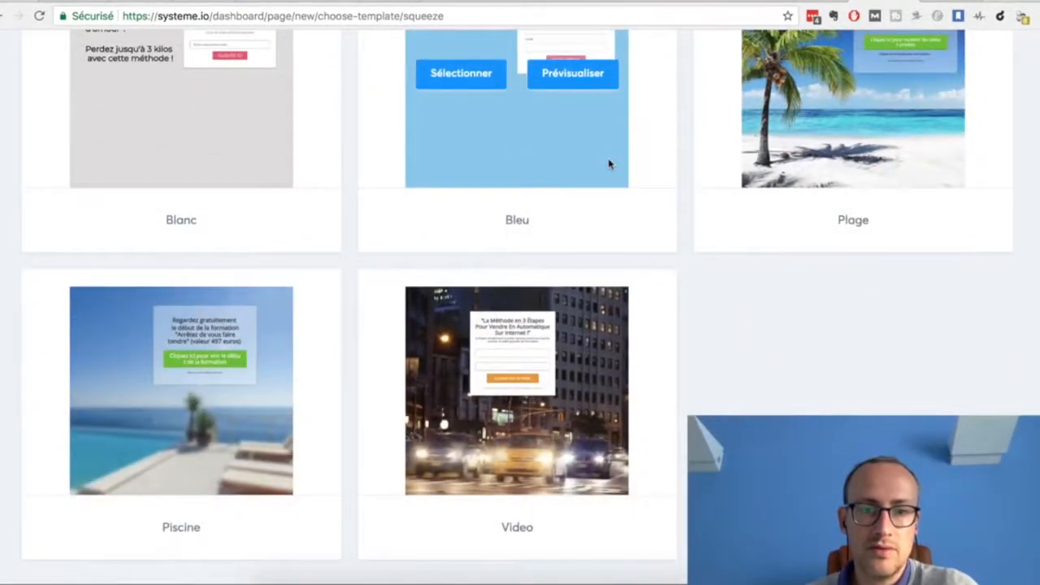
scroll(609, 164, "up", 4)
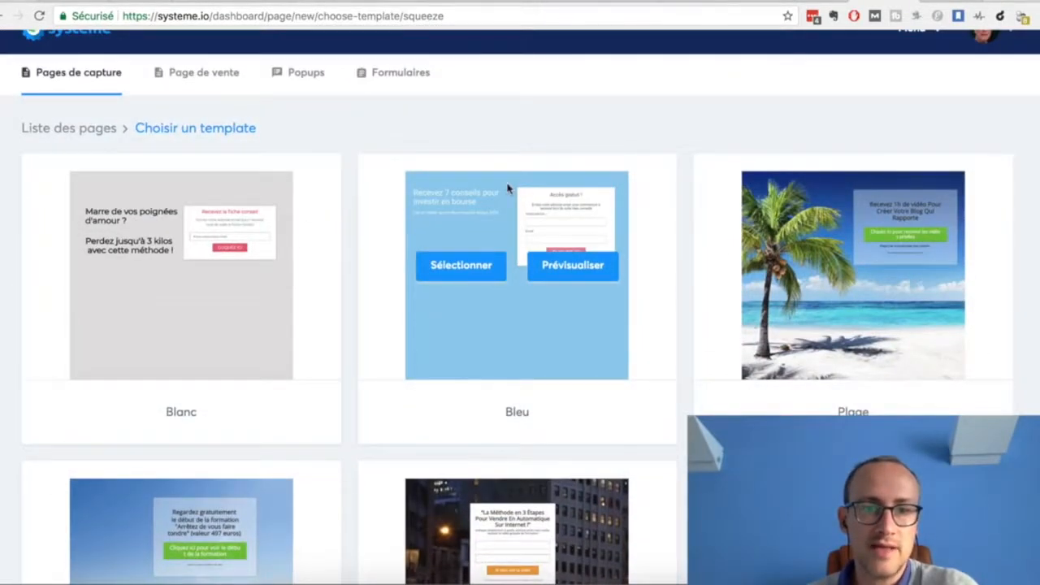
left_click(461, 266)
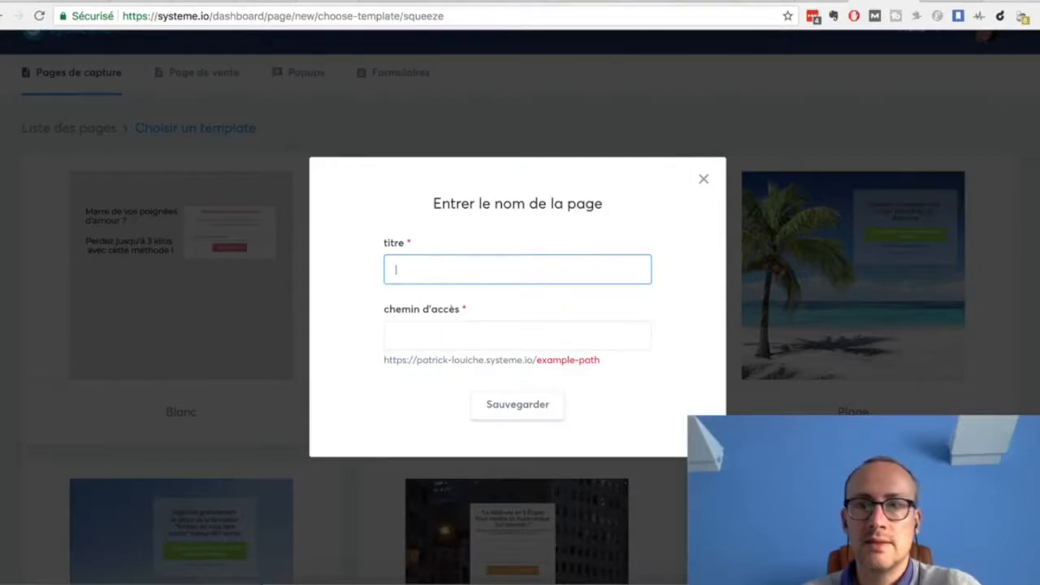
type("Conseil ma")
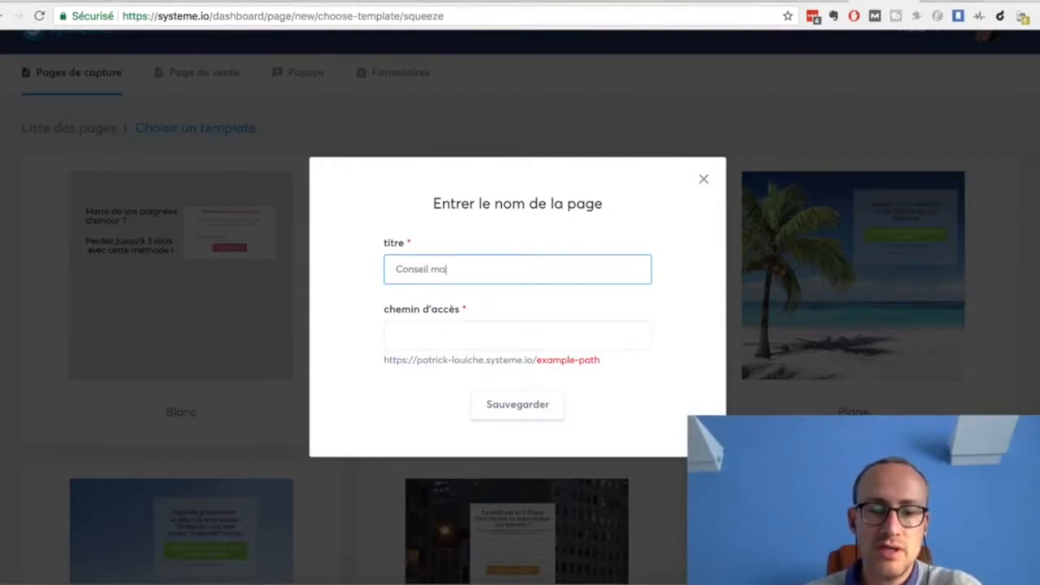
type("rketin")
key("BackSpace")
key("BackSpace")
key("BackSpace")
key("BackSpace")
key("BackSpace")
key("BackSpace")
key("BackSpace")
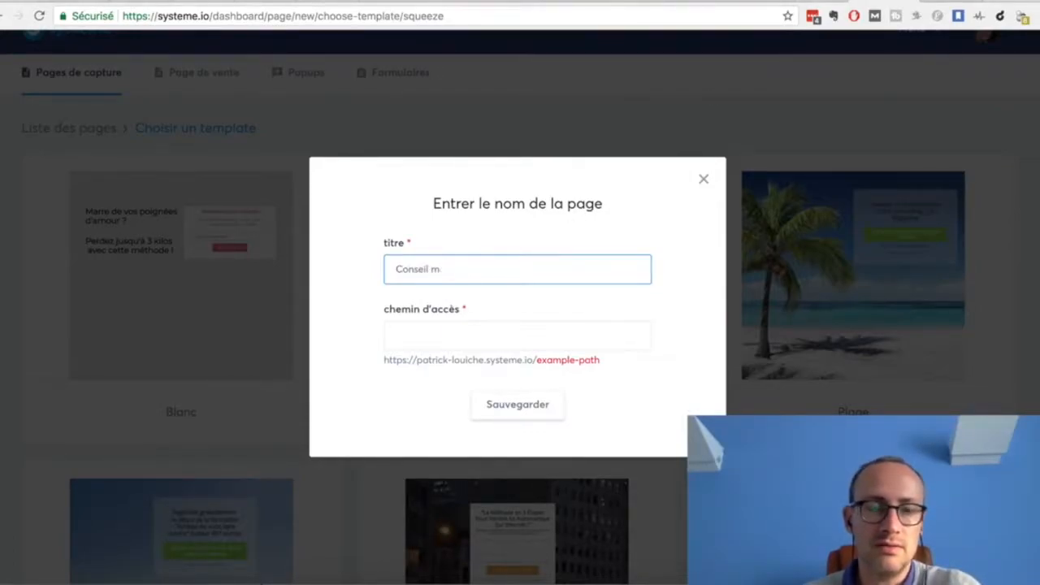
key("BackSpace")
key("BackSpace")
key("BackSpace")
Step: Title the page "Créer son business", set its path to creer-business and save it
type("Créer son bu")
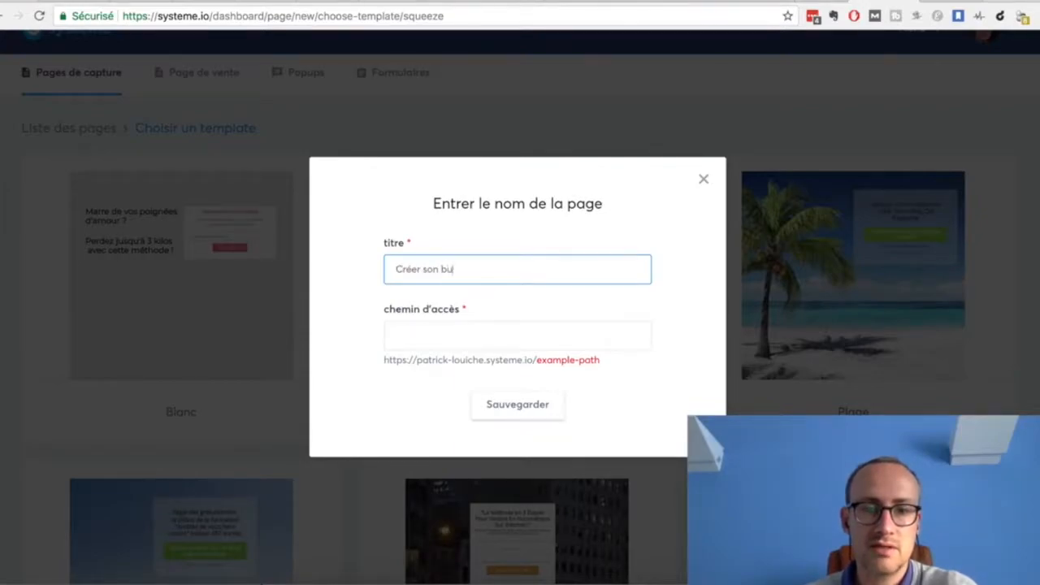
type("siness")
key("Tab")
type("creer-business")
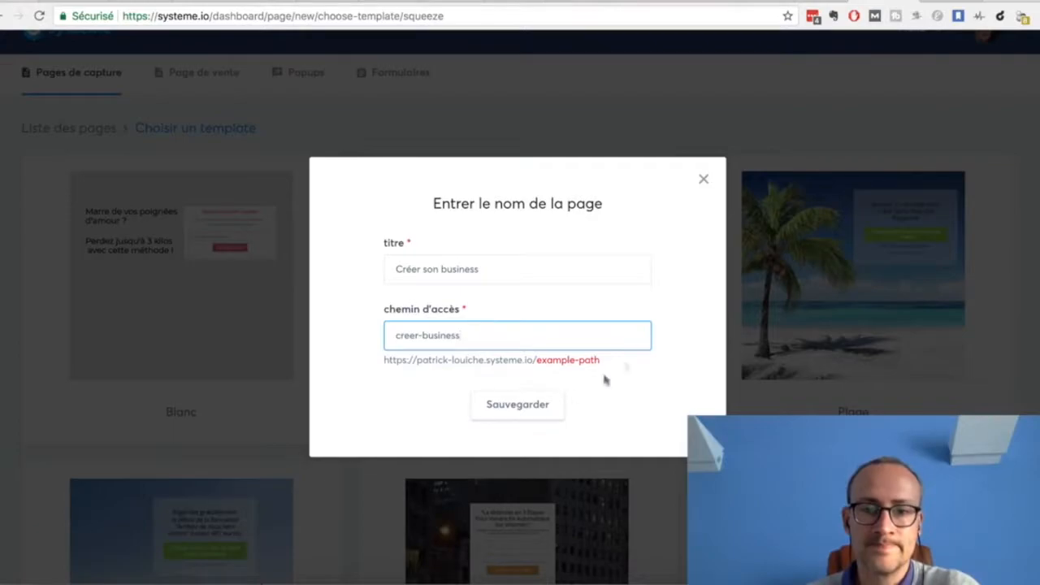
left_click(520, 411)
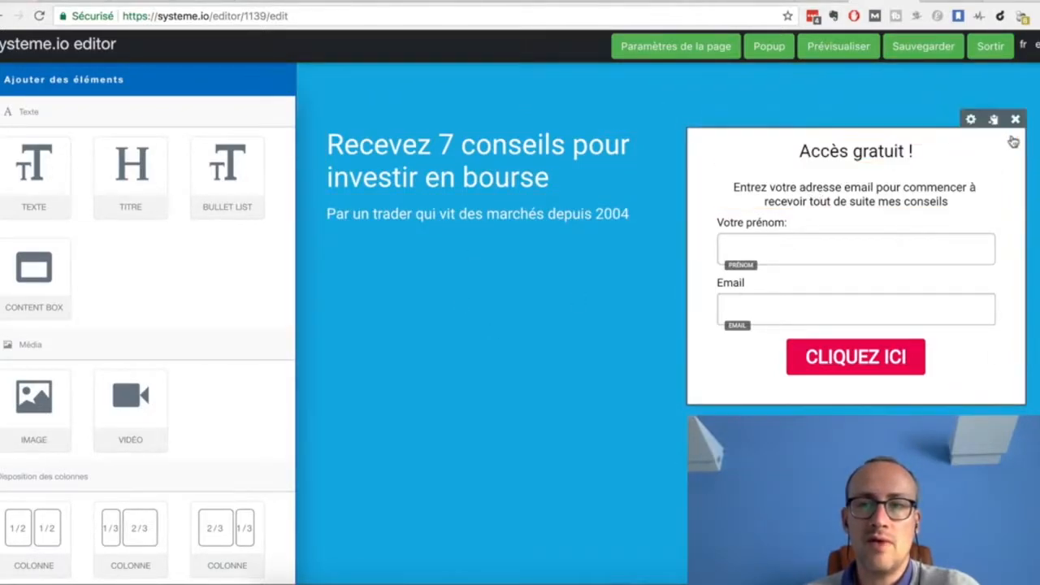
Step: Replace the "Accès gratuit !" form with a video element and open the video's settings
left_click(1015, 120)
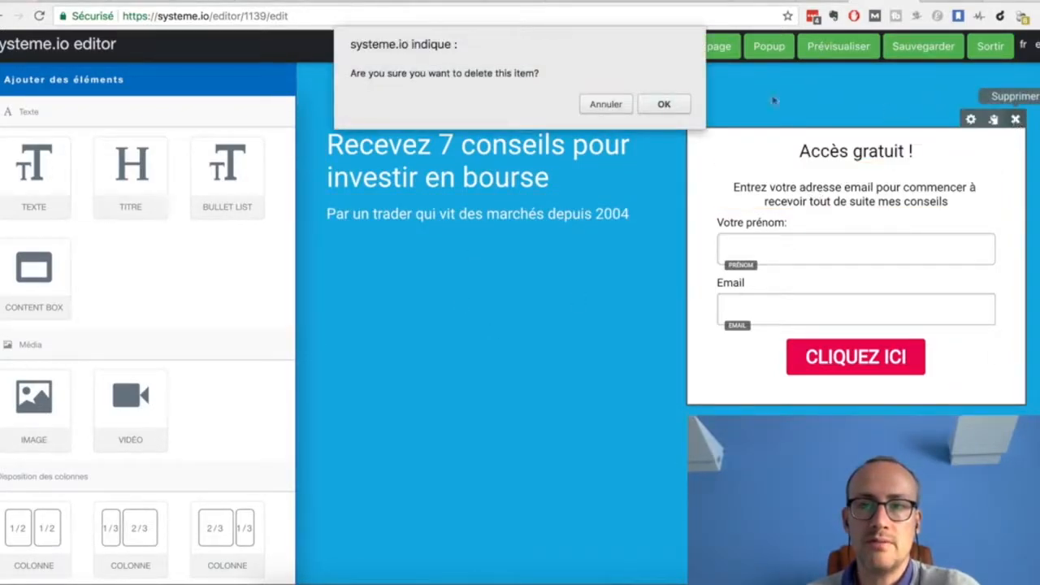
left_click(664, 104)
left_click_drag(120, 405, 731, 154)
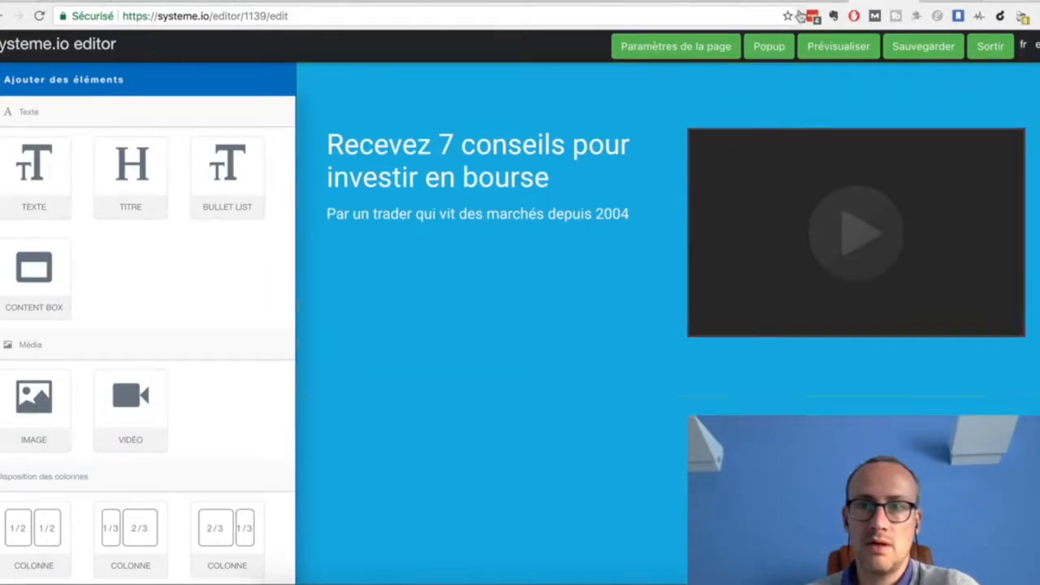
left_click(805, 209)
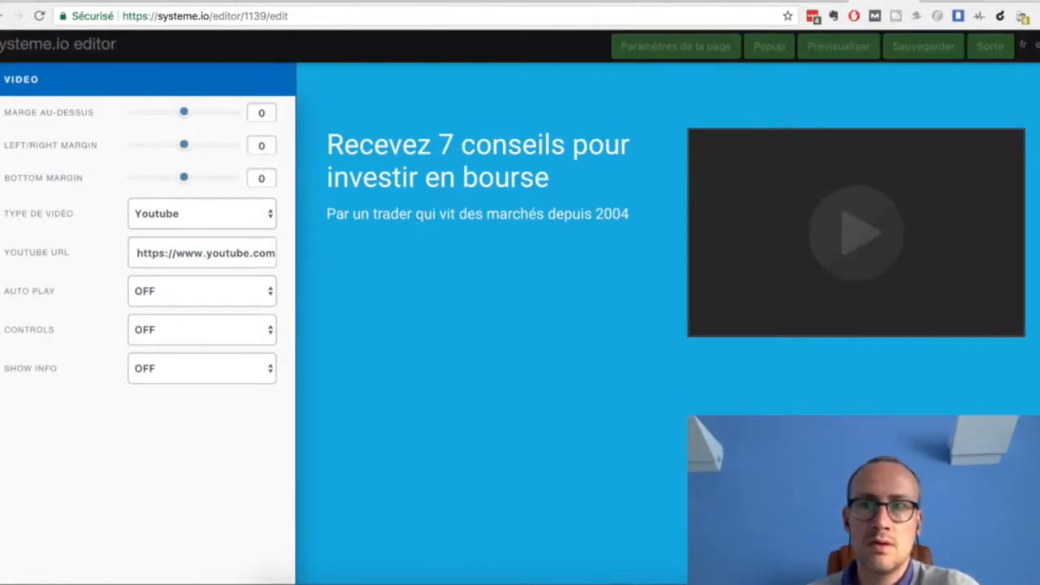
left_click(945, 1)
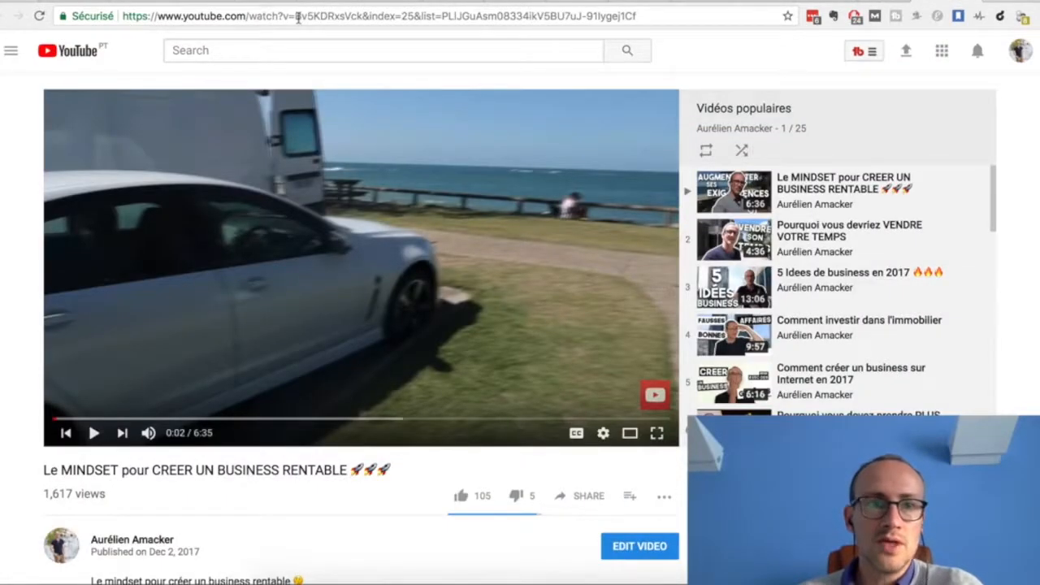
left_click(352, 15)
left_click(358, 15)
left_click_drag(362, 15, 435, 15)
key("shift+End")
key("BackSpace")
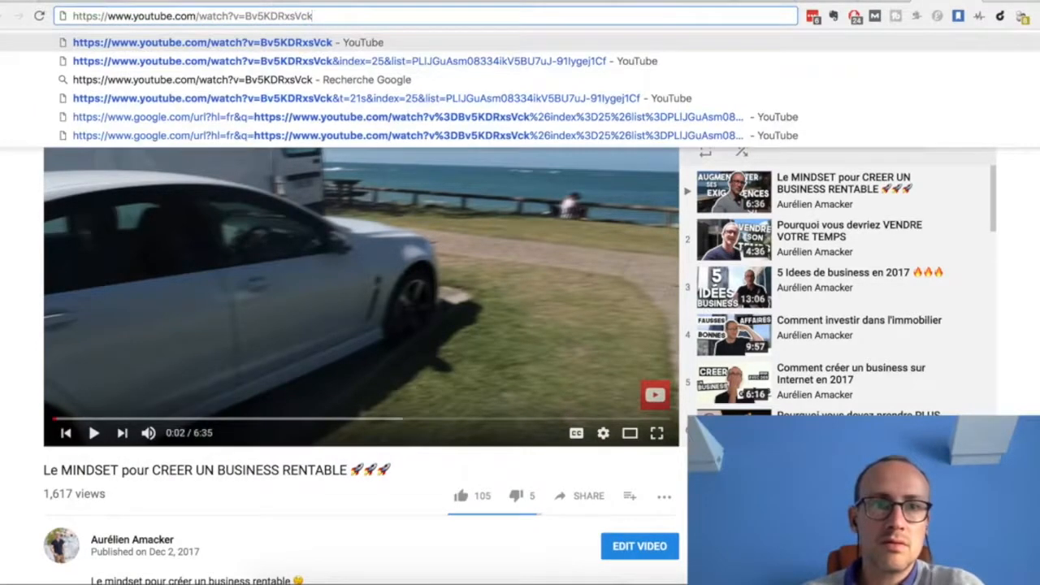
key("Return")
left_click(390, 21)
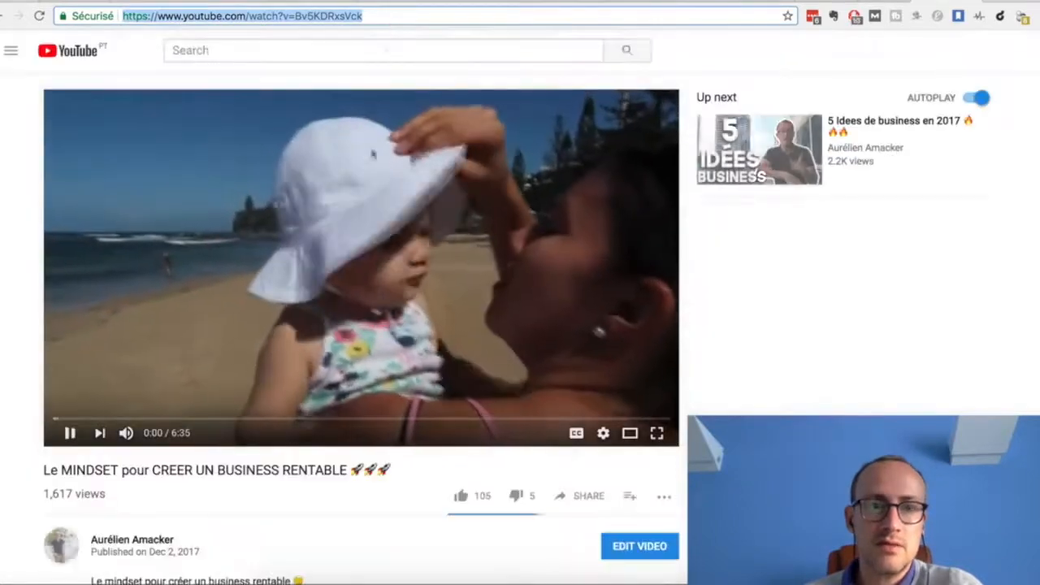
left_click(363, 204)
left_click(850, 2)
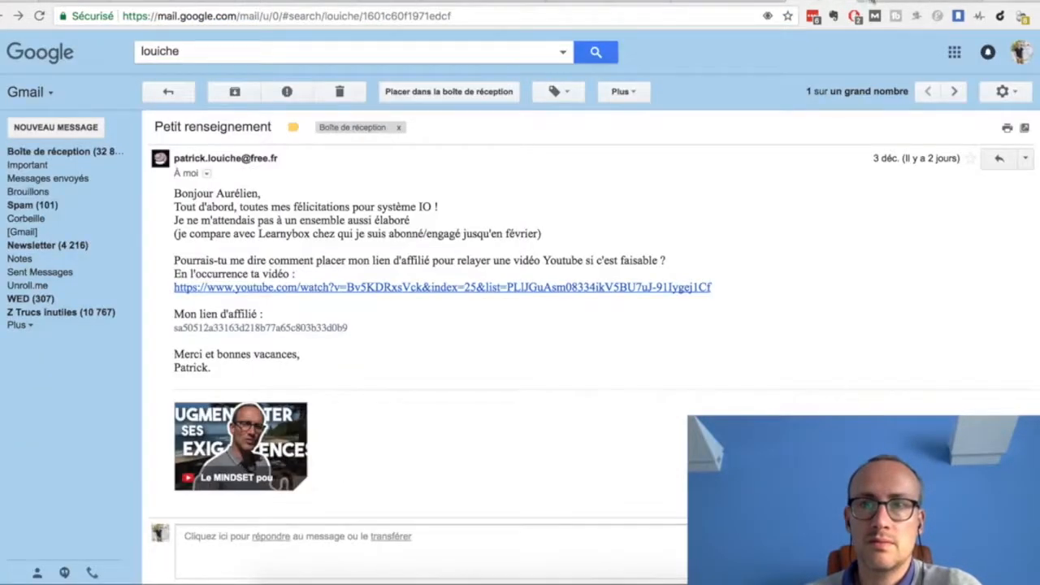
left_click(877, 1)
left_click_drag(136, 250, 322, 251)
type("https://www.youtube.com/watch?v=8v0KDRssVck")
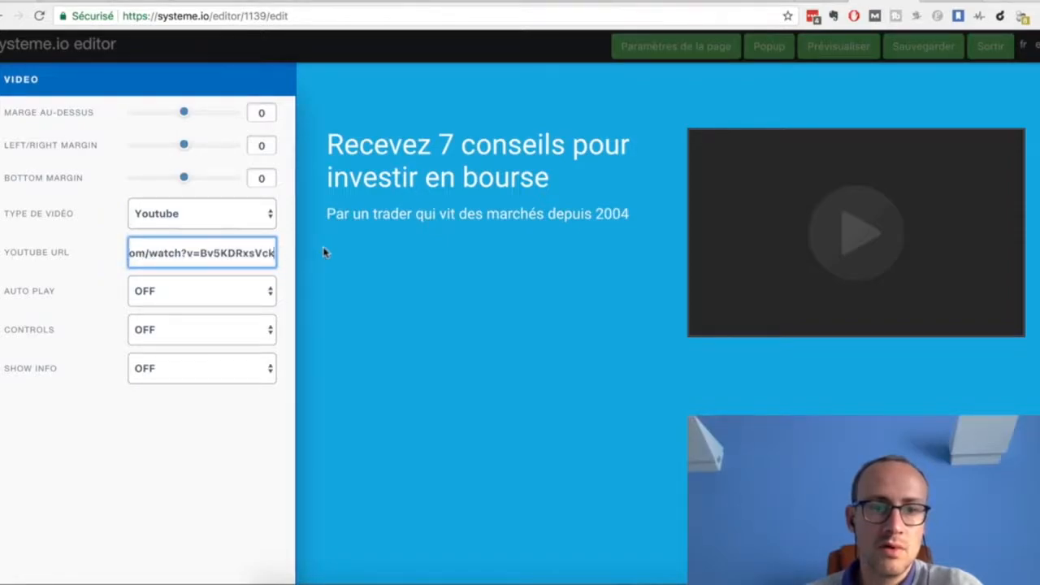
Step: Set both auto play and controls to ON for the video, and close its settings
left_click(249, 299)
left_click(232, 306)
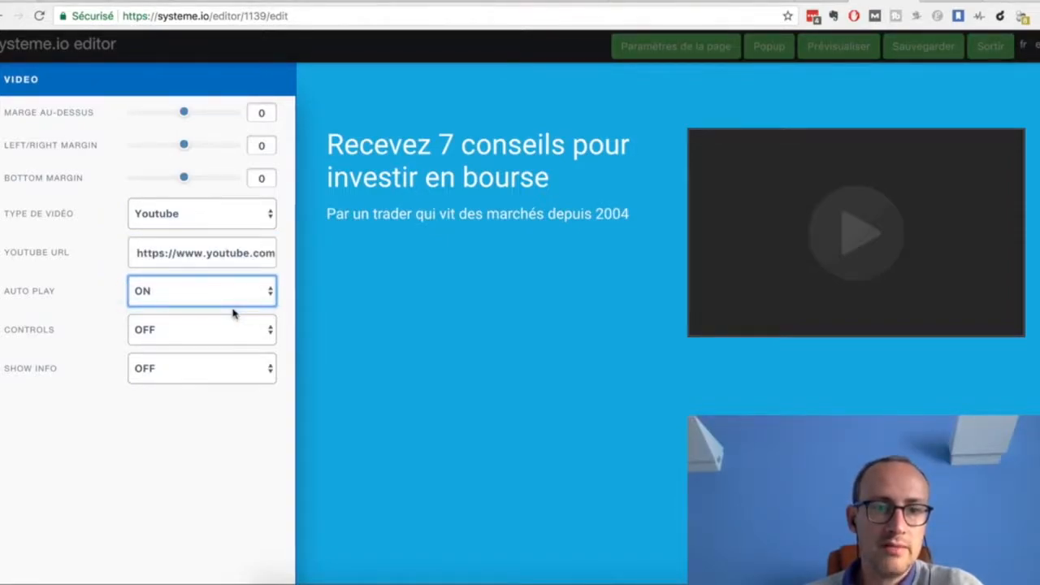
left_click(199, 338)
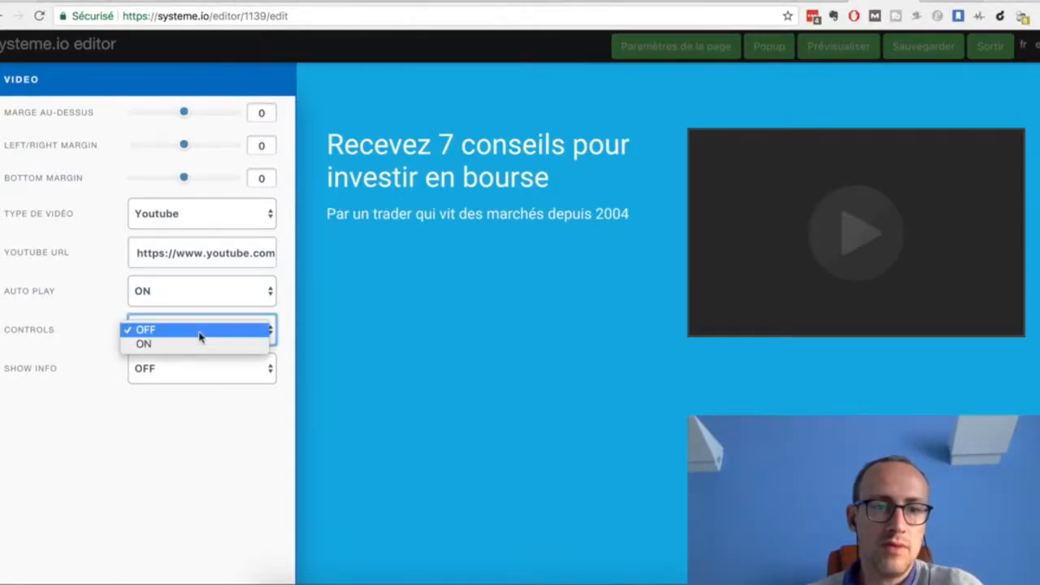
left_click(188, 349)
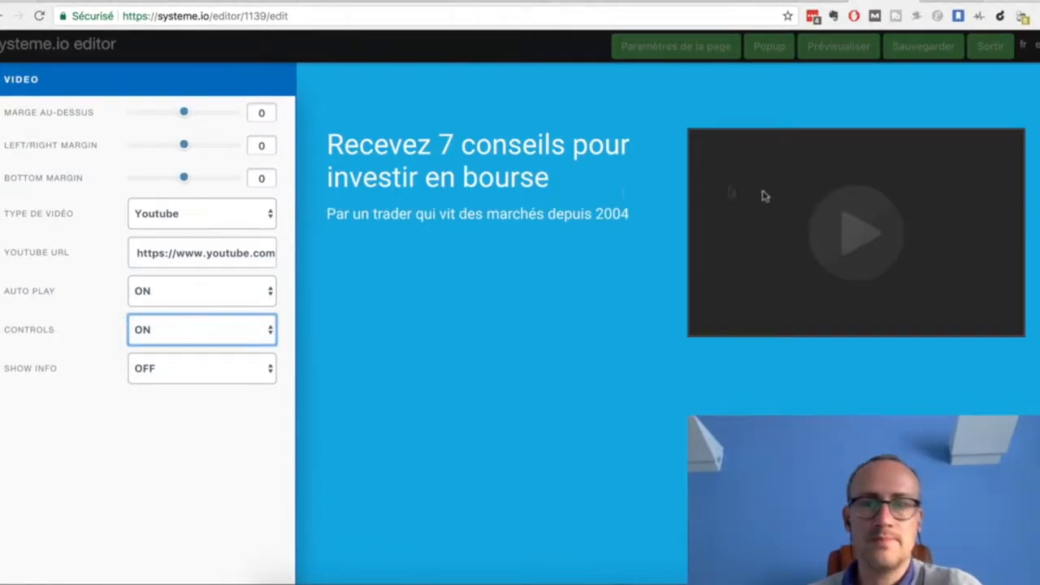
left_click(510, 279)
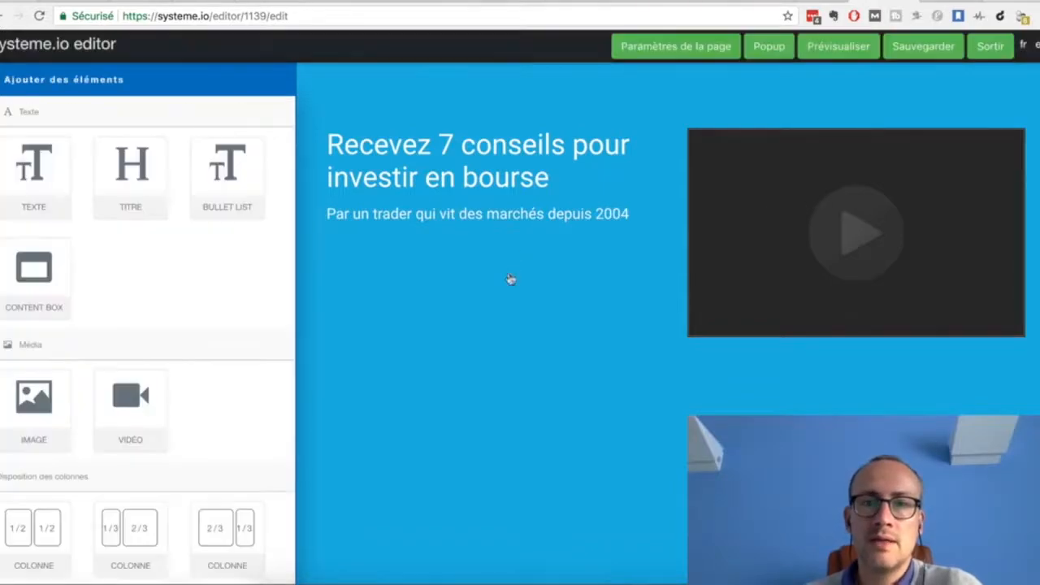
Step: Change the headline to "Conseils pour réussir sur Internet" and move it into the full-width area above the video and subtitle
left_click(477, 146)
left_click_drag(563, 174, 314, 155)
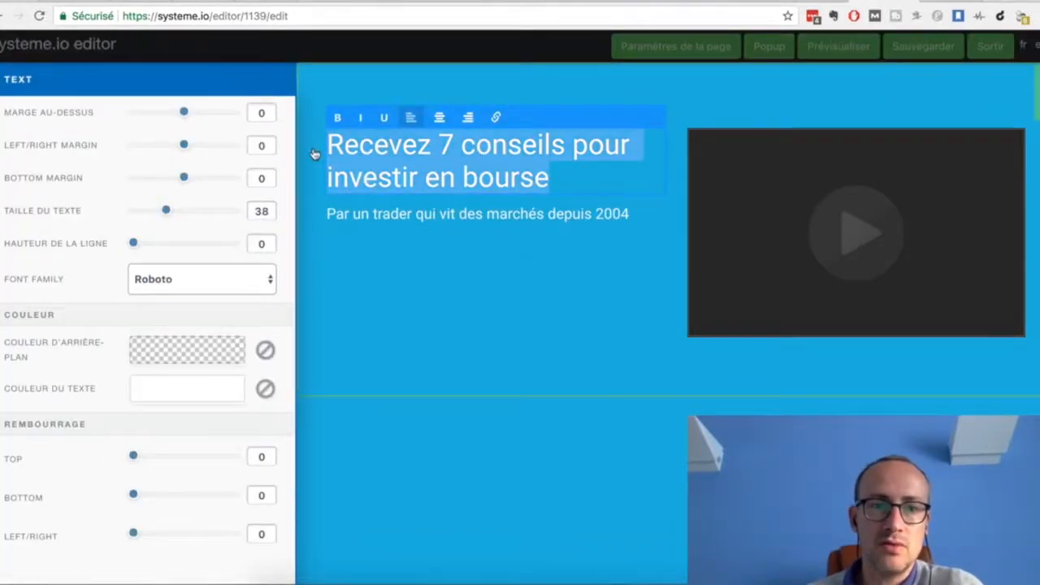
type("Conseils pour ")
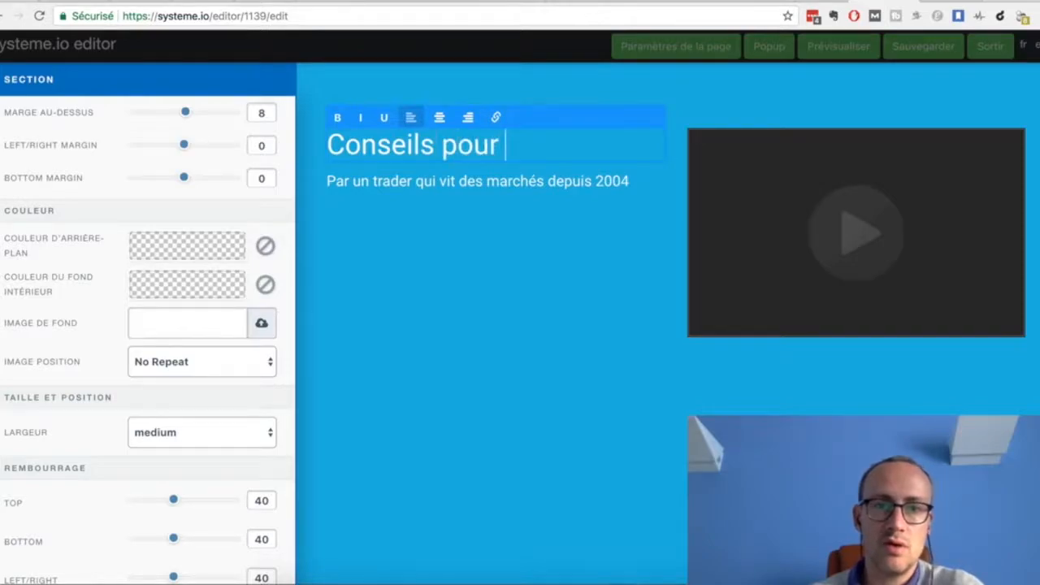
type("réussir su")
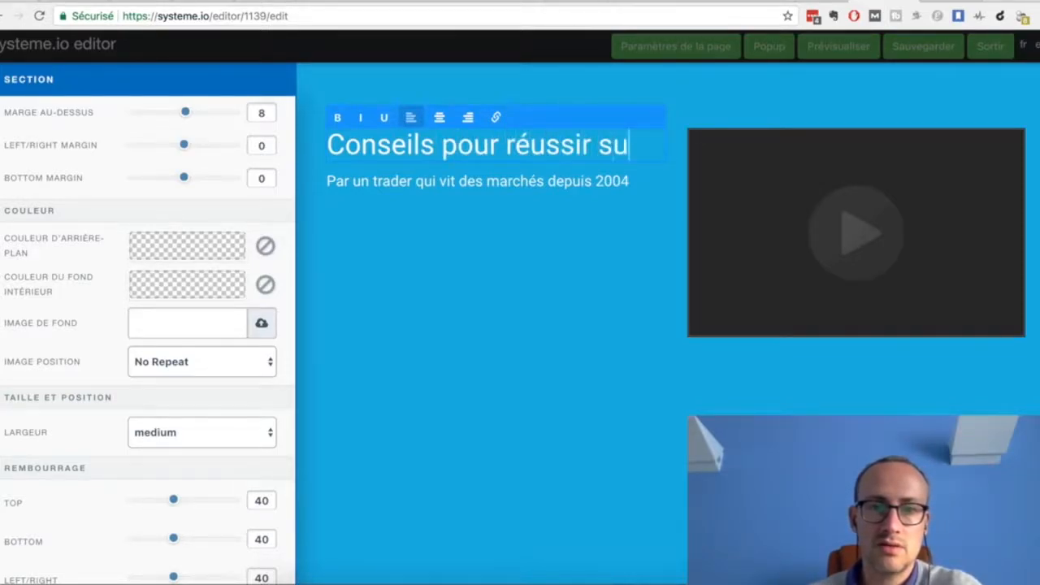
type("r Interne")
key("BackSpace")
key("BackSpace")
key("BackSpace")
key("BackSpace")
type("ternet")
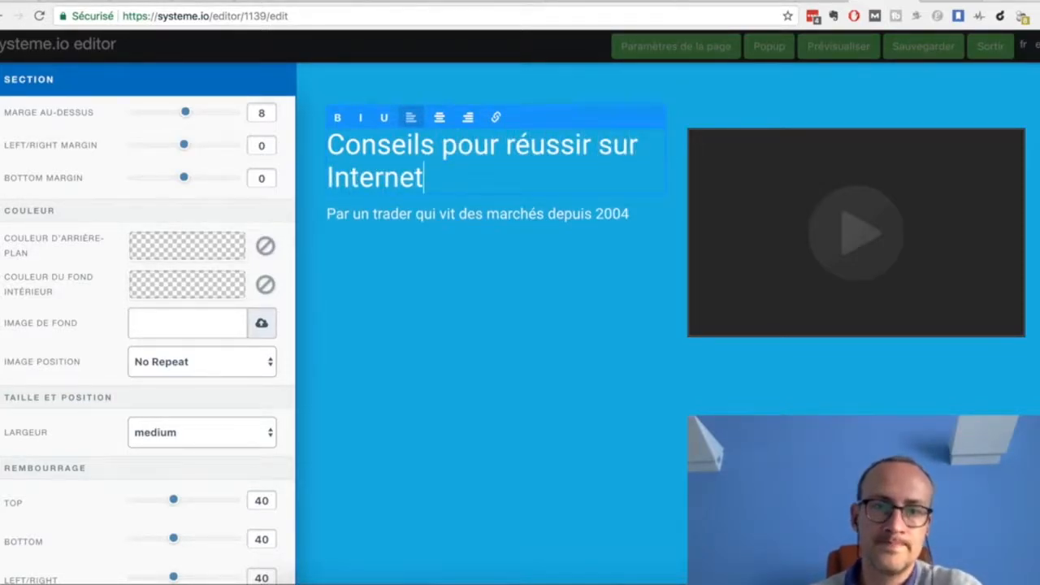
left_click(564, 317)
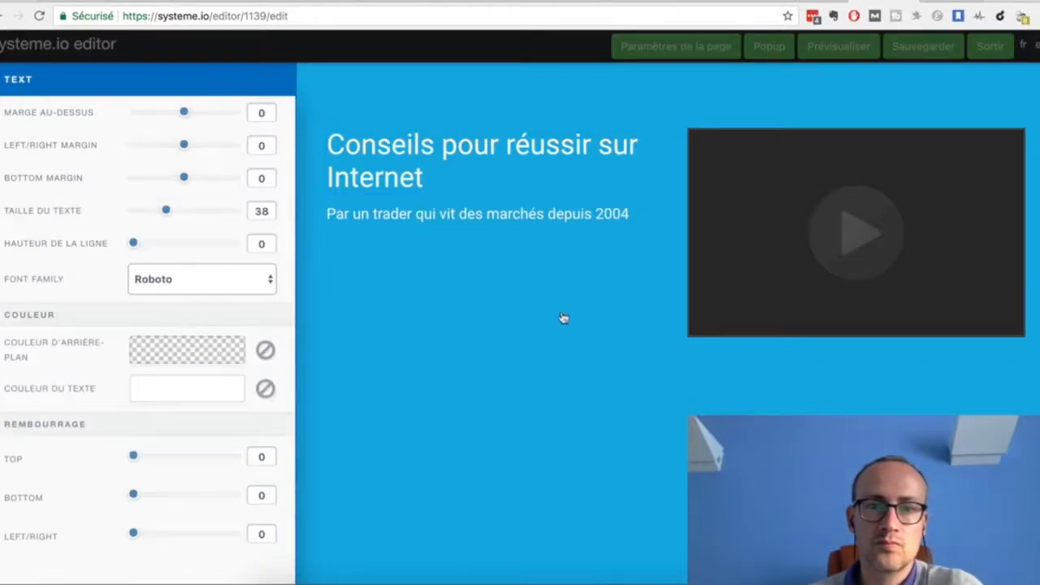
left_click_drag(522, 170, 652, 106)
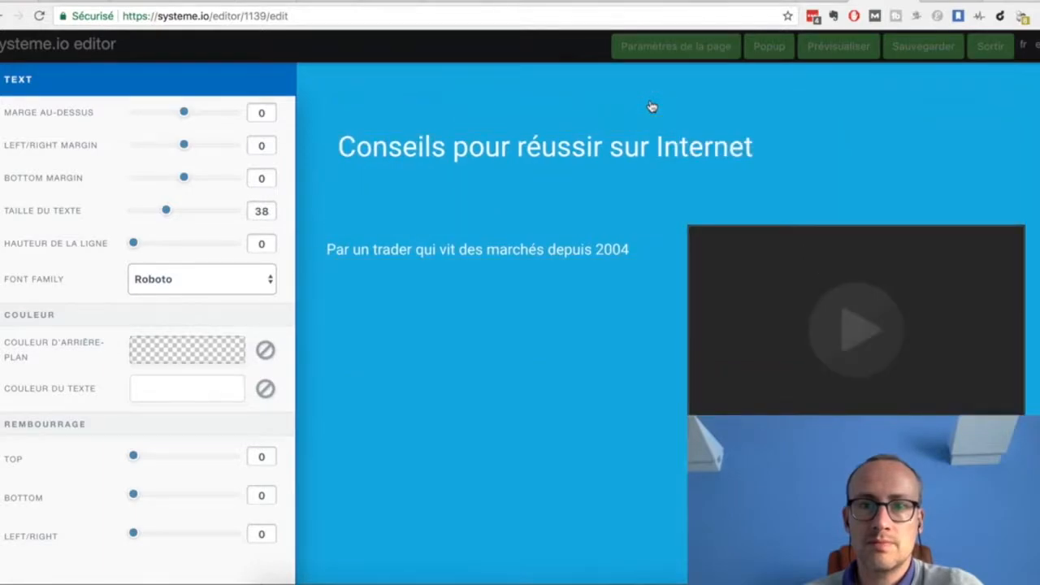
Step: Center the headline "Conseils pour réussir sur Internet" within its full-width area
left_click(572, 154)
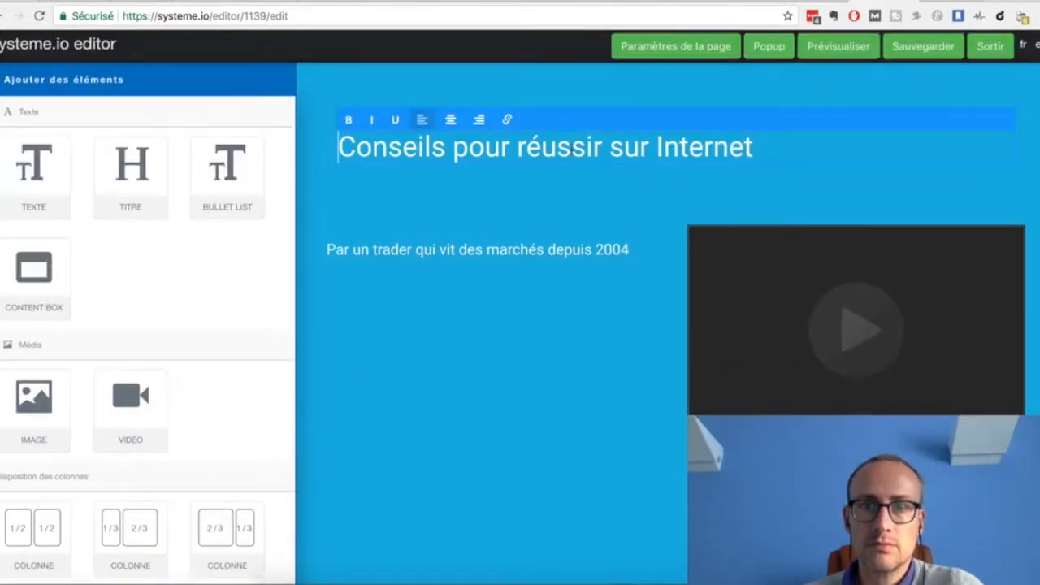
left_click(451, 119)
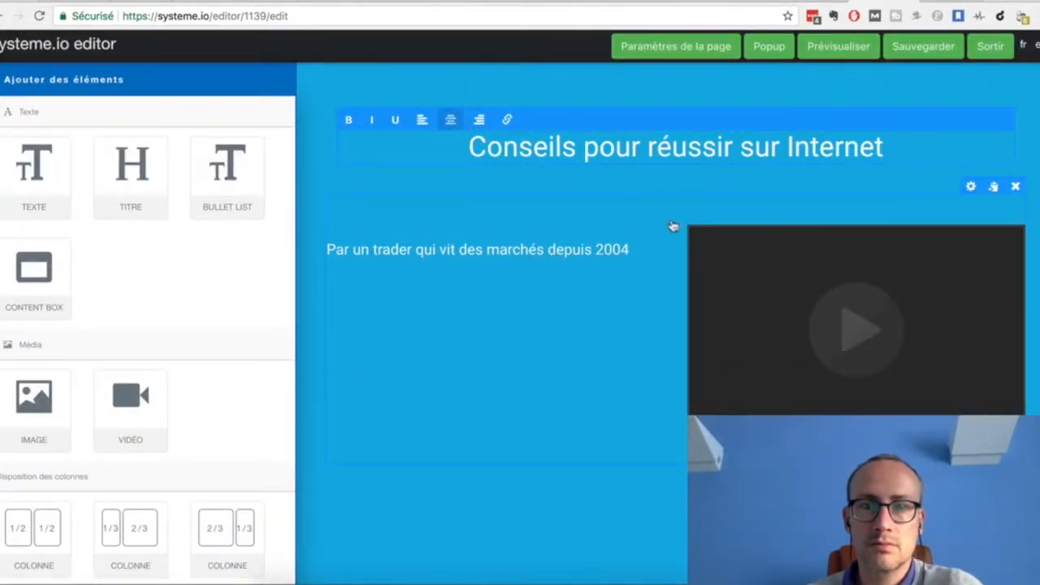
Step: Delete the subtitle "Par un trader qui vit des marchés depuis 2004" and move the video into the full-width area directly under the headline
left_click(655, 232)
left_click(664, 105)
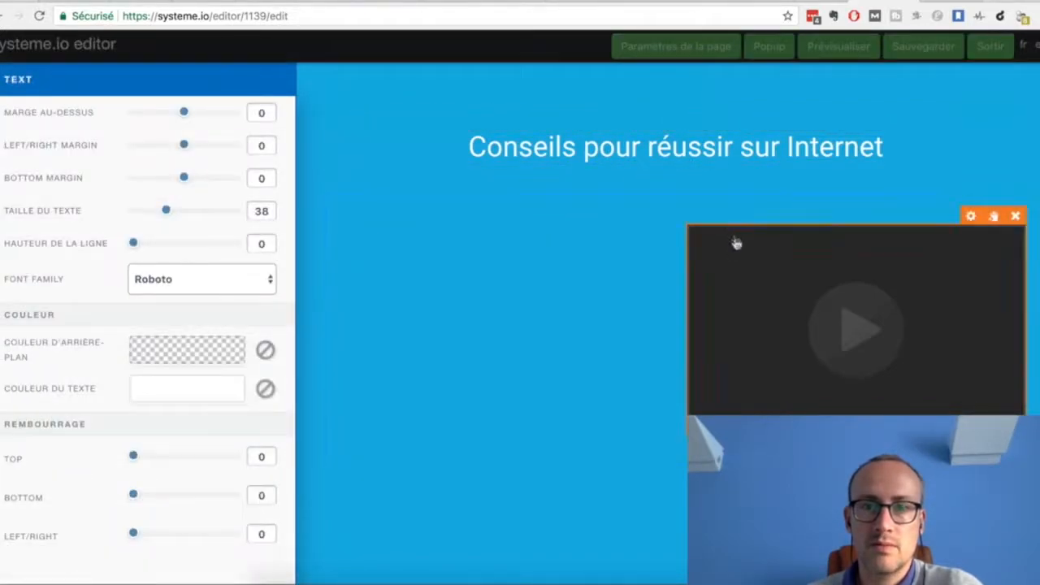
left_click_drag(708, 260, 565, 176)
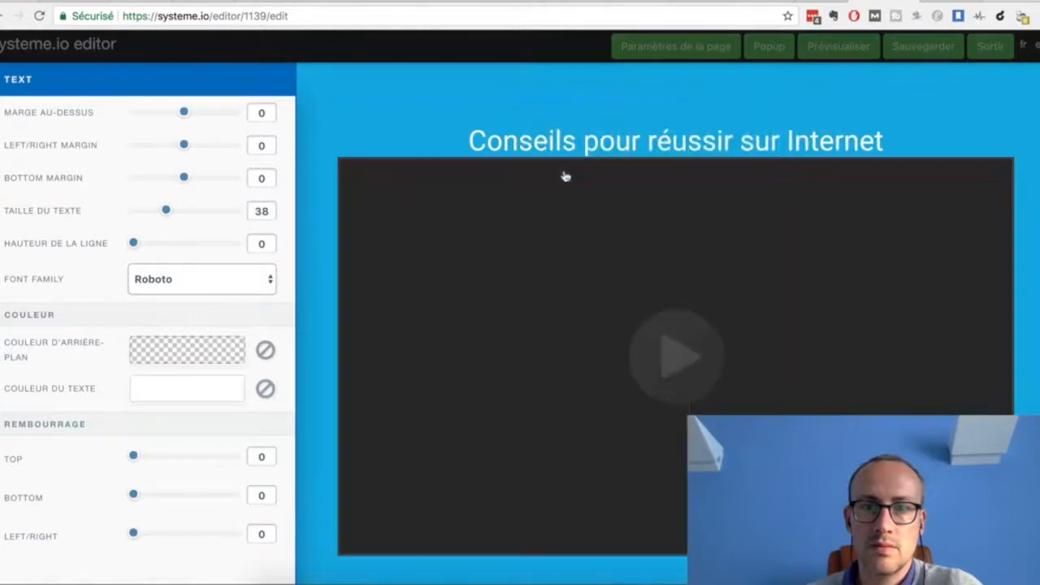
Step: Set the headline's top margin to -59
left_click(665, 144)
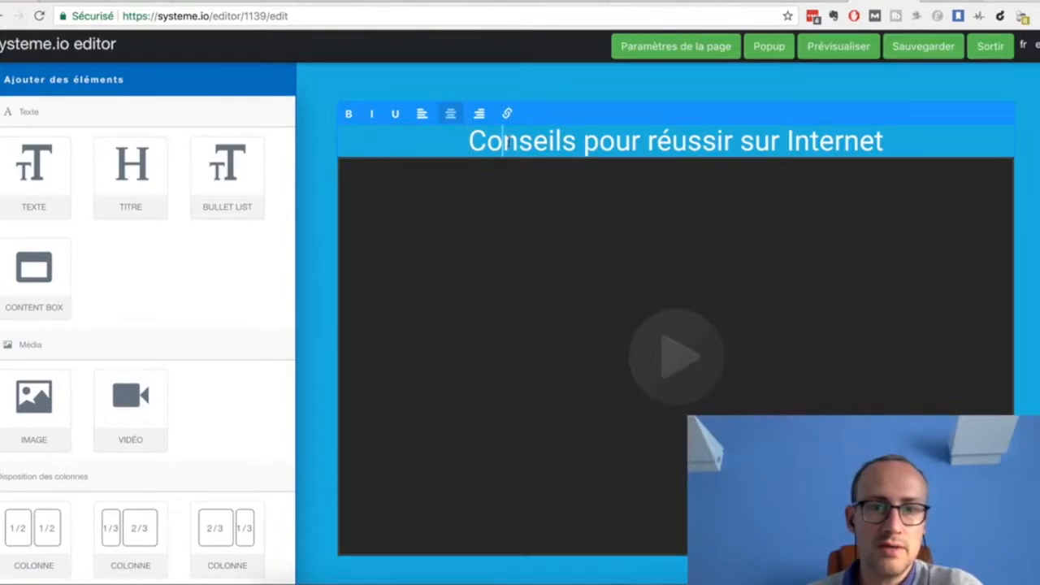
left_click(515, 78)
left_click(585, 140)
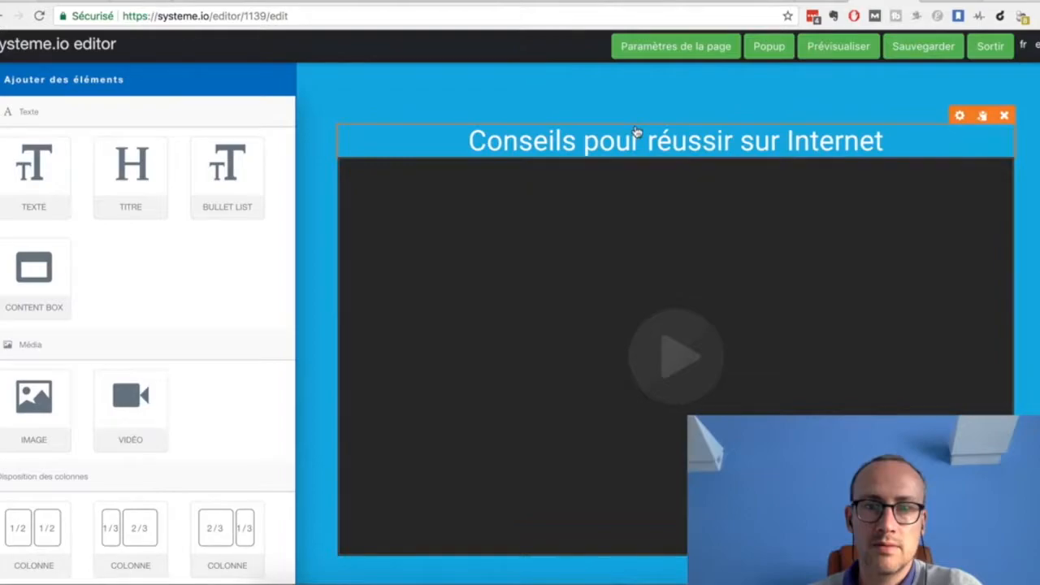
left_click(958, 117)
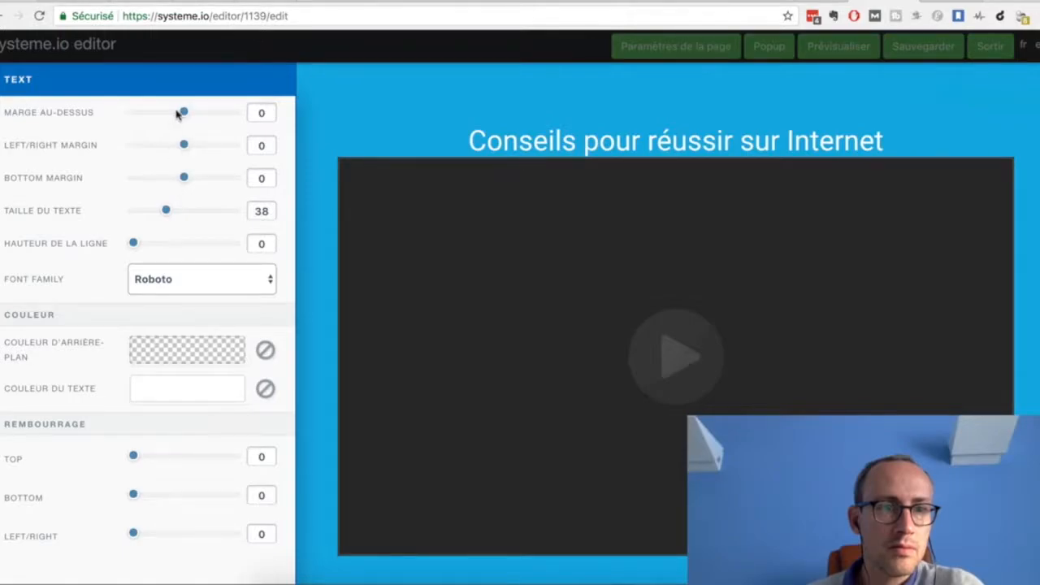
left_click_drag(183, 114, 170, 114)
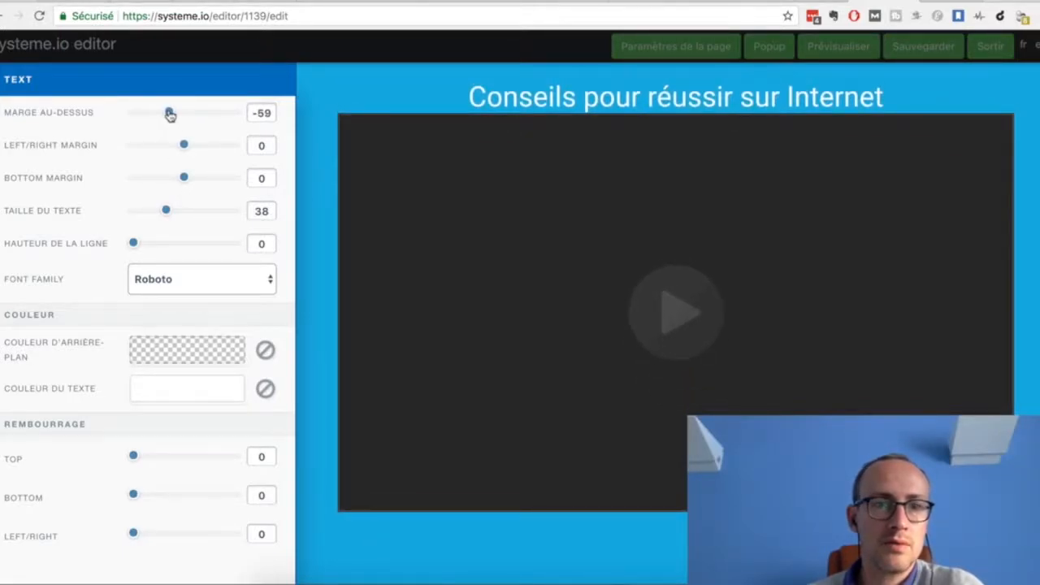
Step: Set the video's top margin to 18 to space it from the headline, and close its settings
left_click(454, 229)
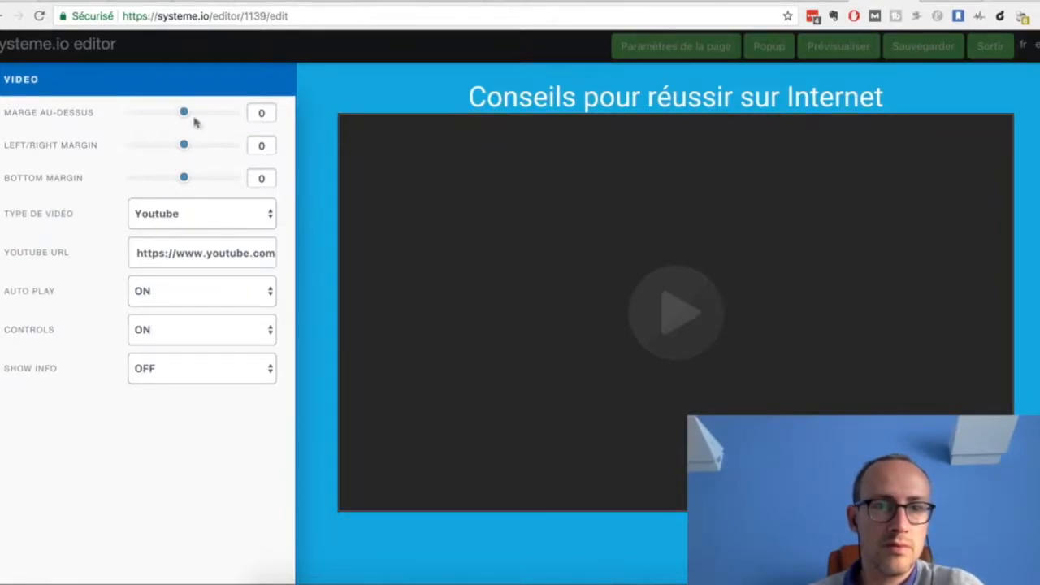
left_click_drag(186, 111, 190, 116)
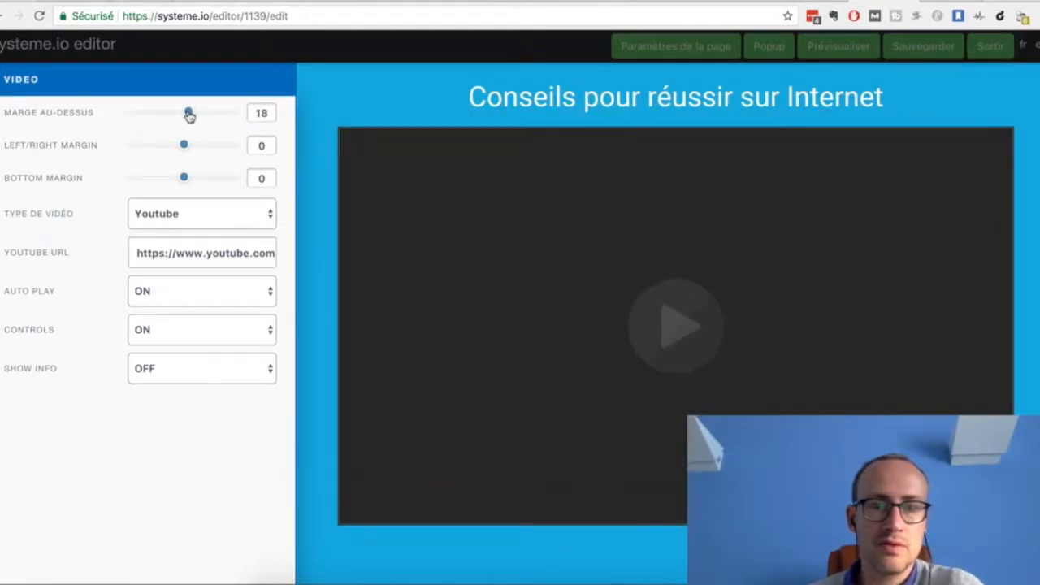
left_click(325, 88)
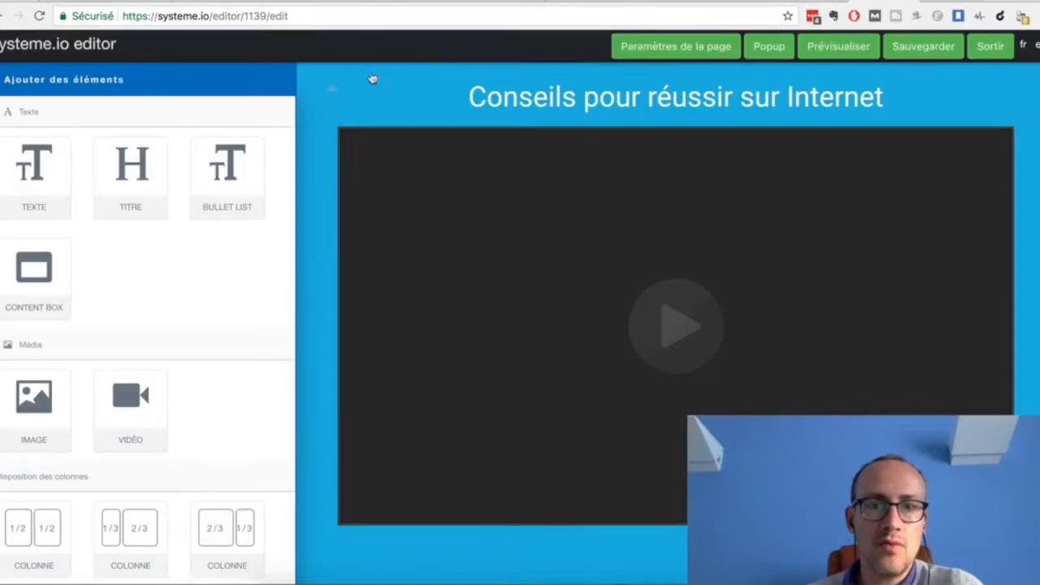
Step: In the page settings, try several background colours and set the page background to white (FFFFFF)
left_click(639, 50)
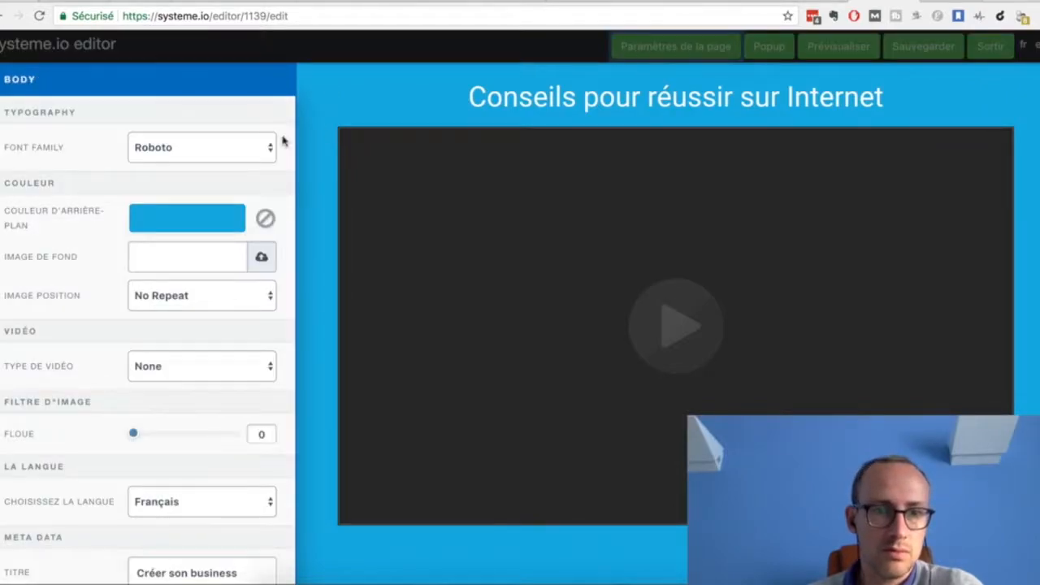
left_click(178, 214)
left_click(181, 283)
left_click(147, 258)
left_click_drag(147, 258, 116, 239)
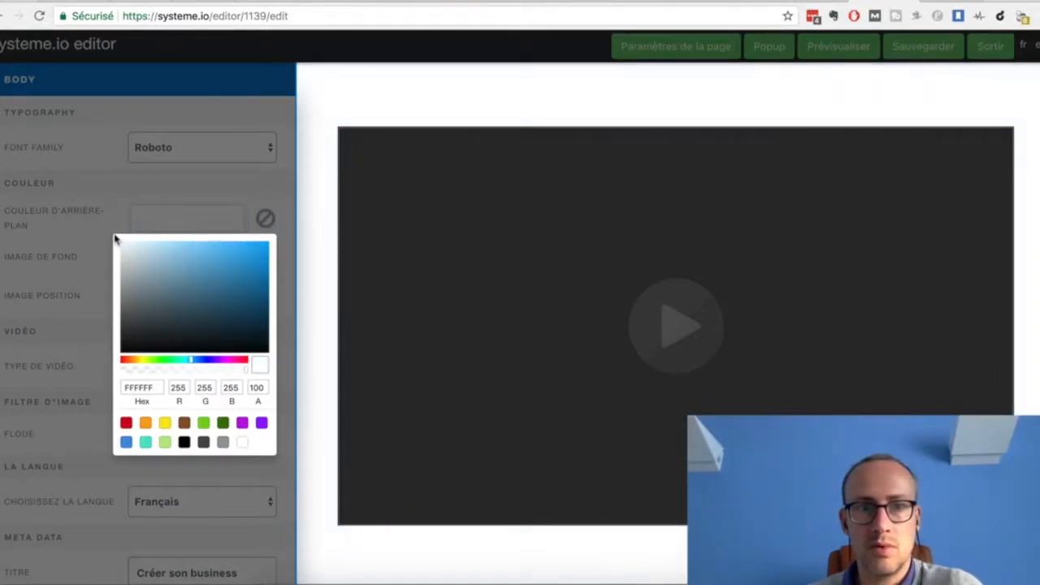
left_click(252, 342)
left_click(144, 260)
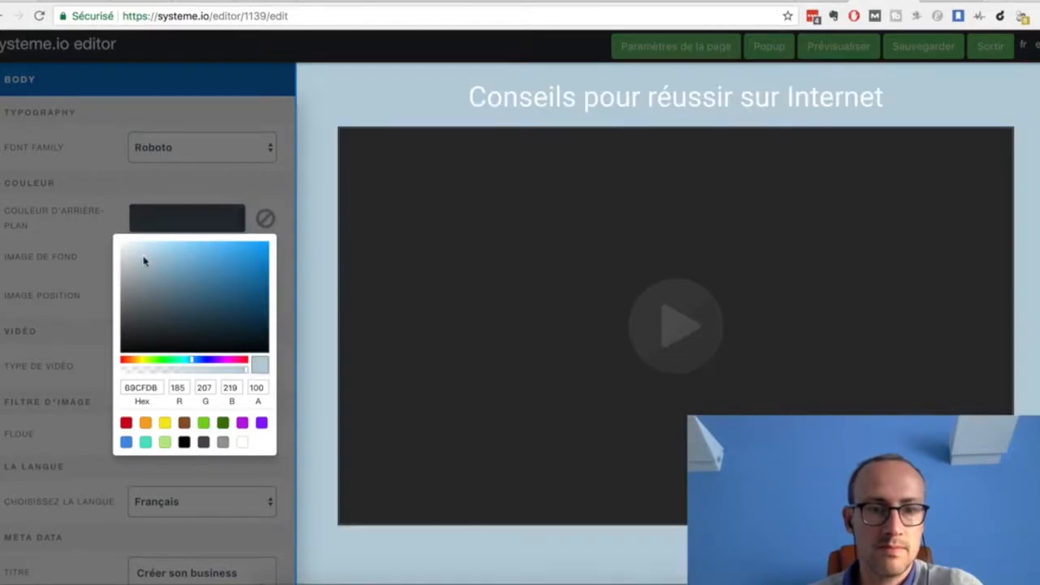
left_click(242, 441)
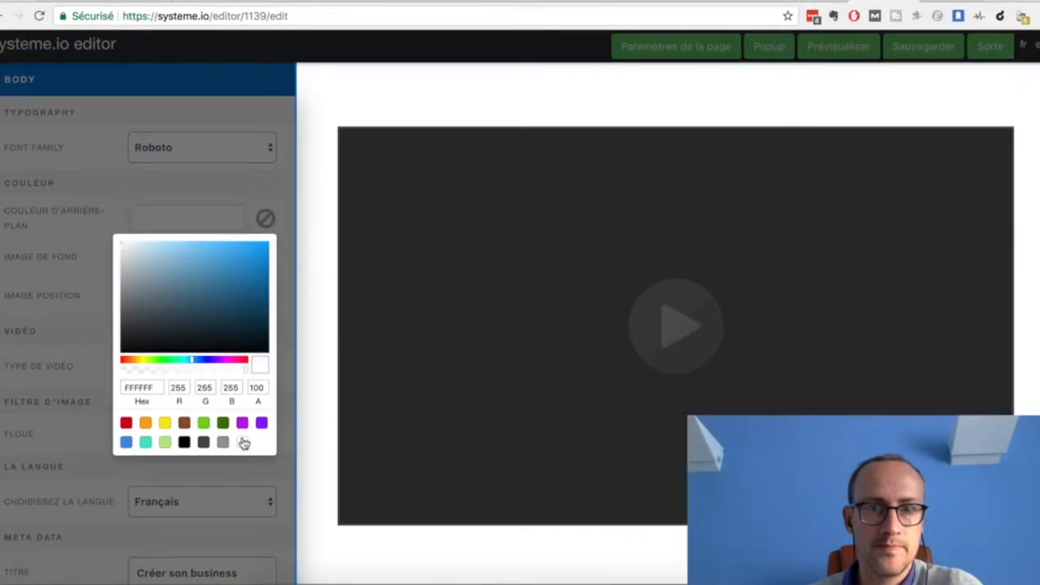
left_click(288, 228)
Step: Set the headline's text colour to dark grey (4A4A4A)
left_click(556, 107)
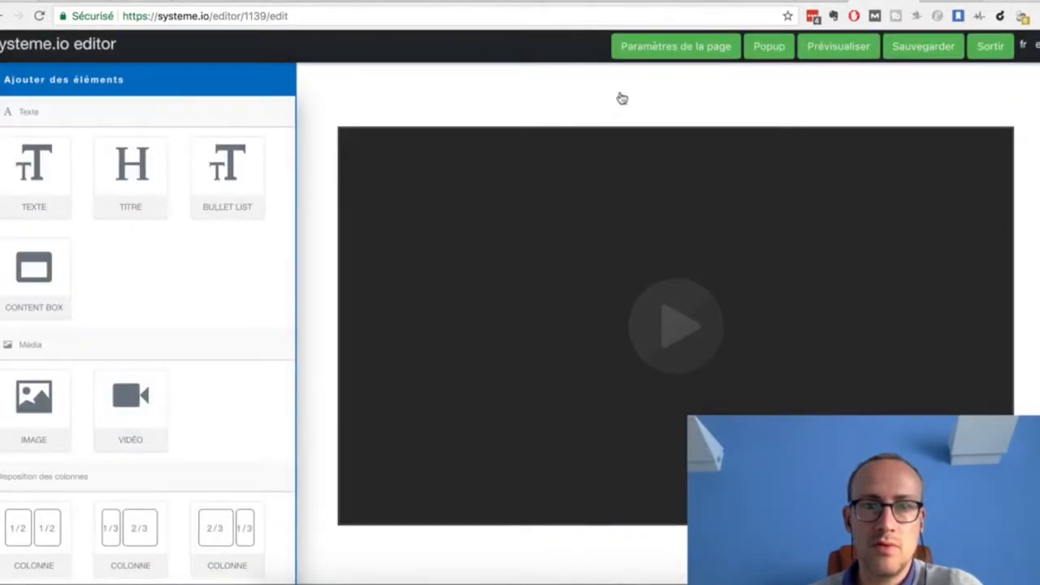
left_click(620, 93)
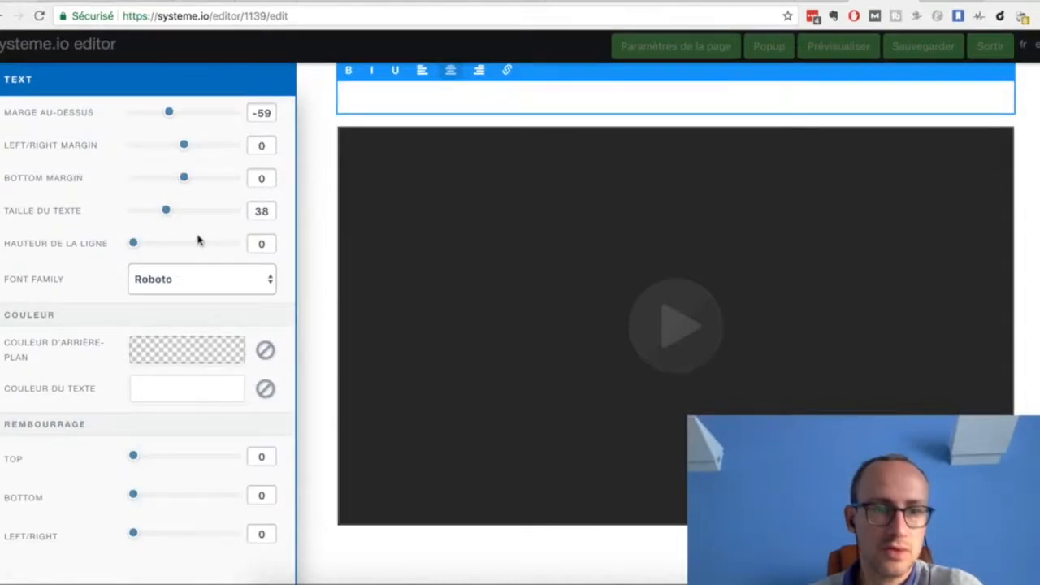
left_click(169, 393)
left_click(195, 471)
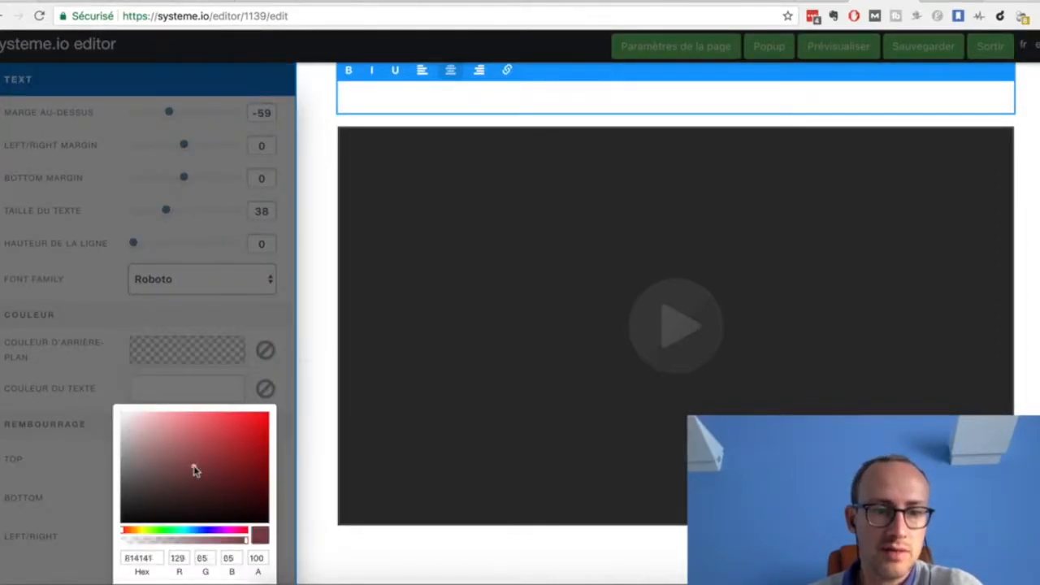
scroll(195, 471, "down", 1)
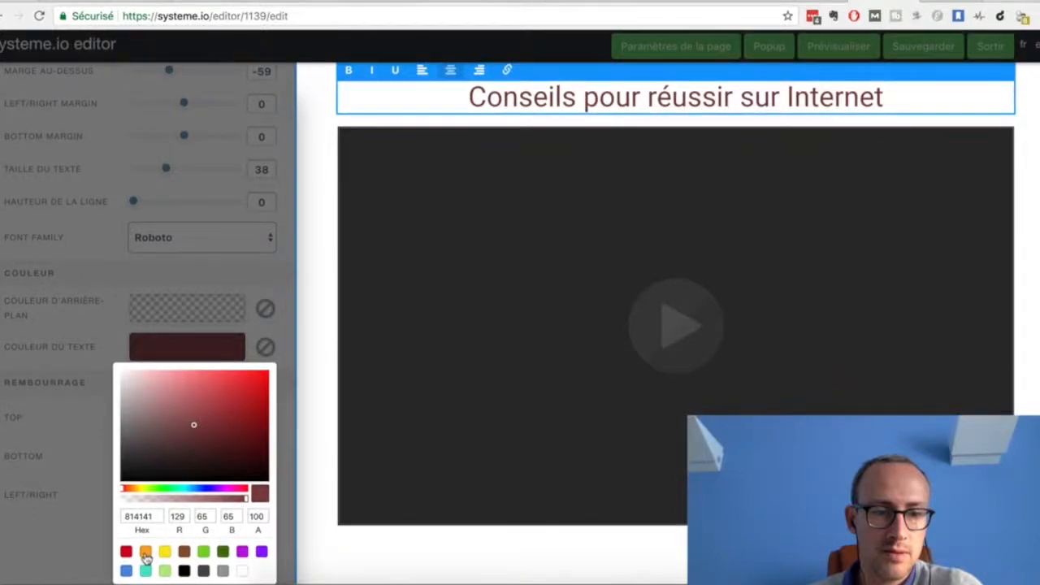
left_click(204, 572)
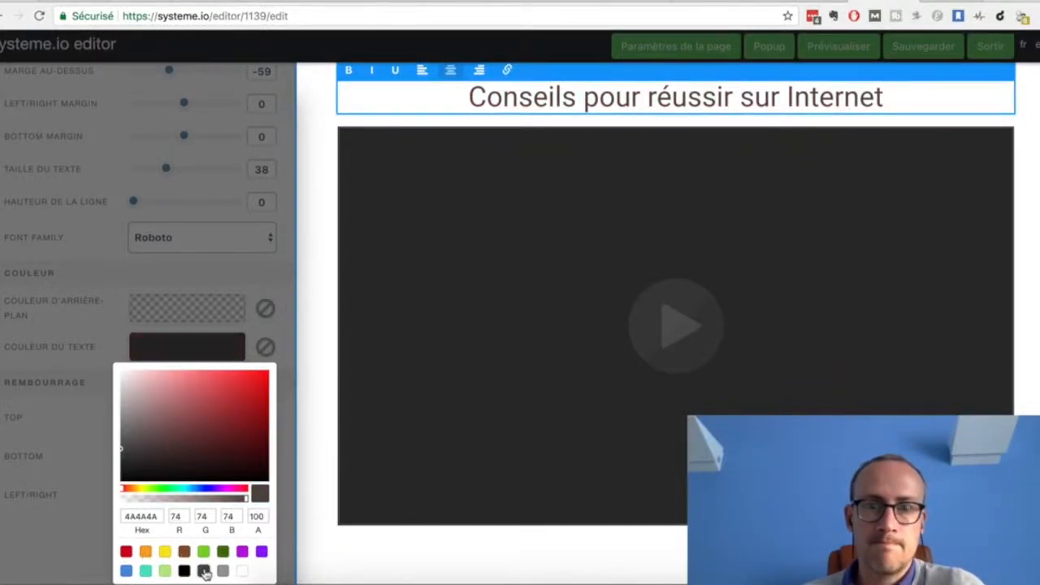
left_click(327, 225)
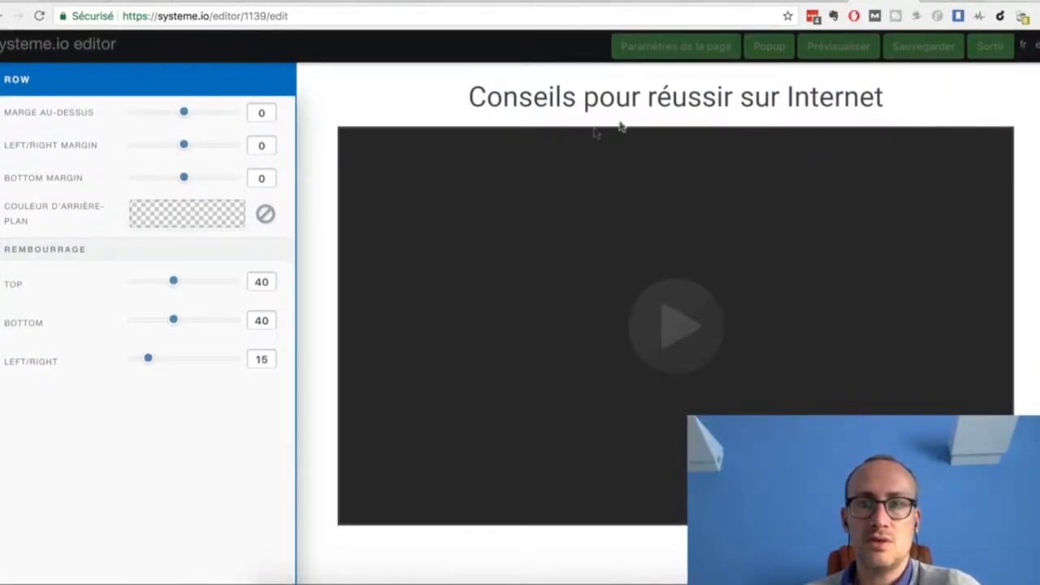
left_click(630, 105)
left_click(423, 105)
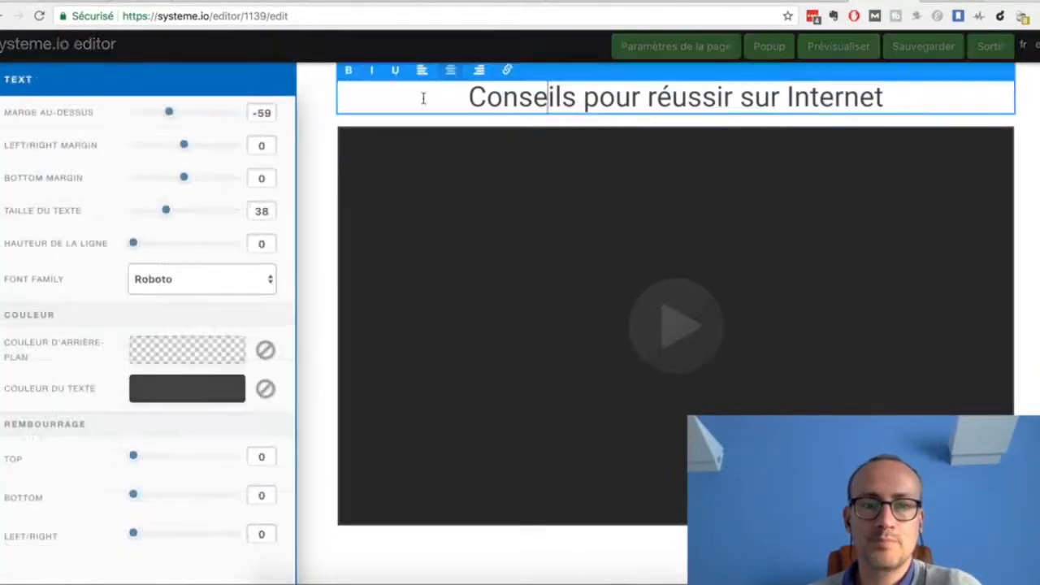
left_click(470, 186)
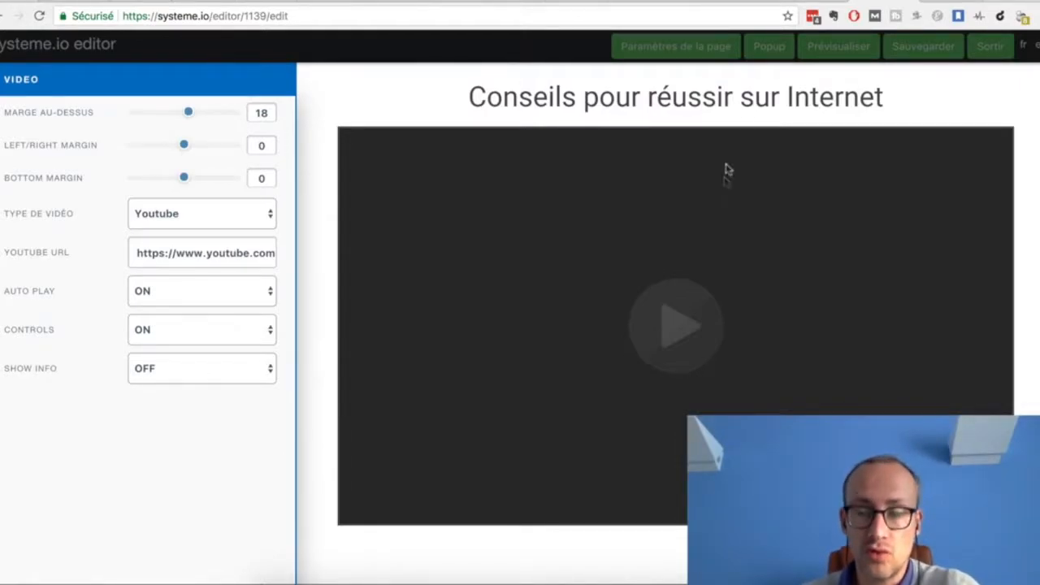
Step: Close the video settings, save the capture page and exit the editor
left_click(938, 111)
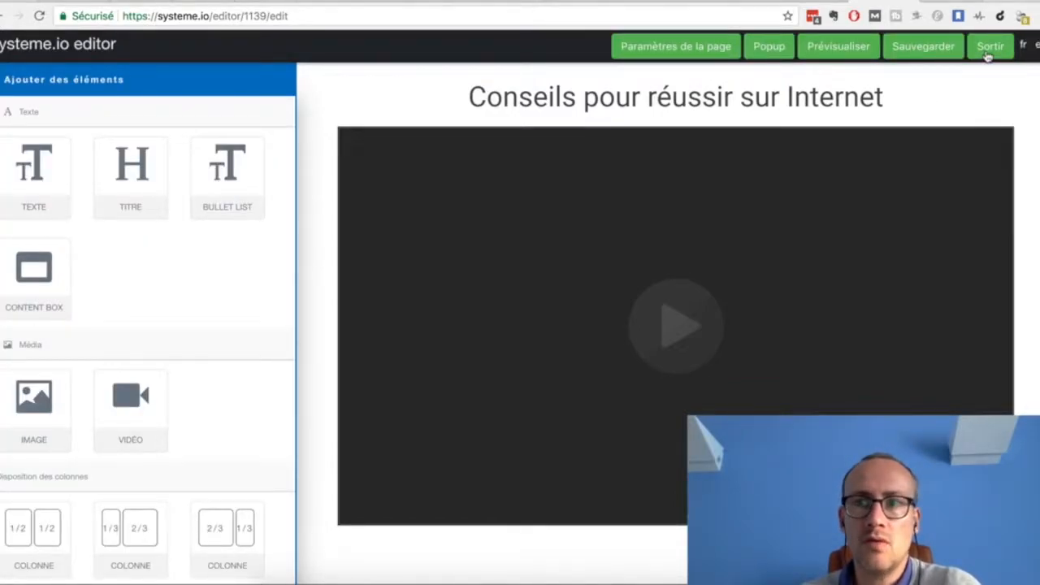
left_click(933, 49)
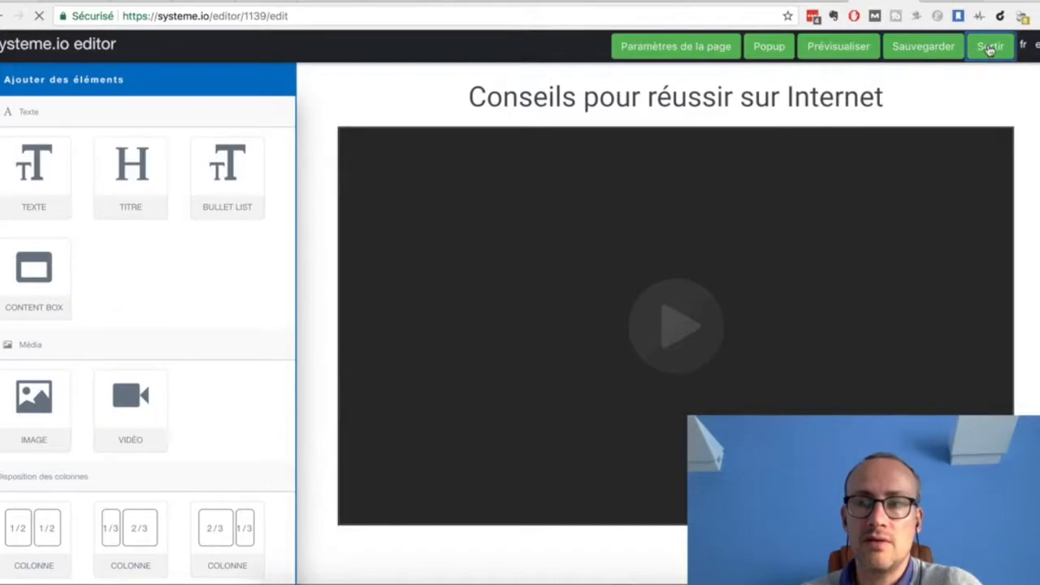
left_click(987, 48)
Step: Open the affiliate dashboard and examine the affiliate ID, the commissions, the payments and the contacts' sign-up URLs
left_click(938, 55)
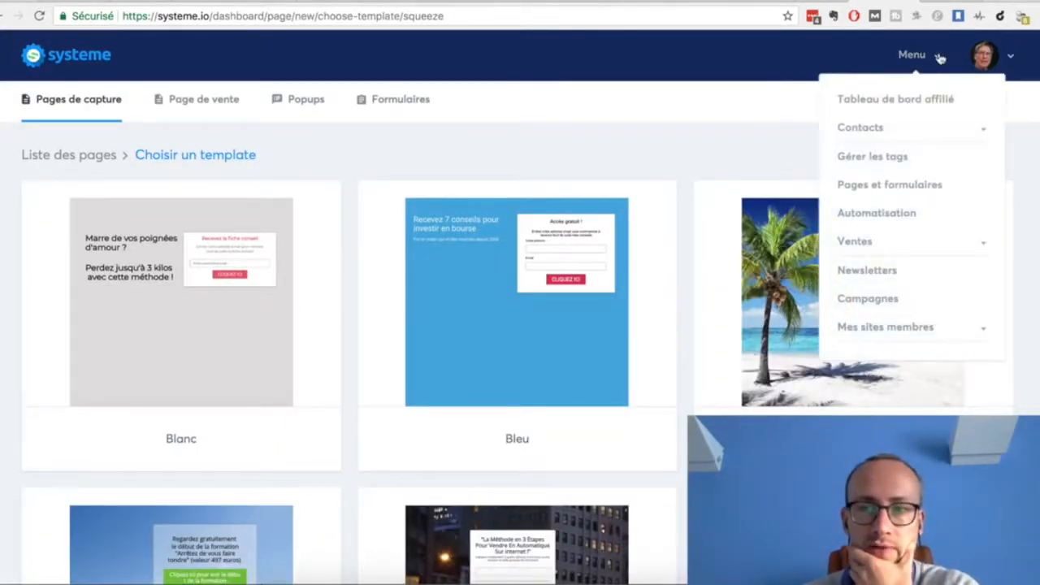
left_click(869, 106)
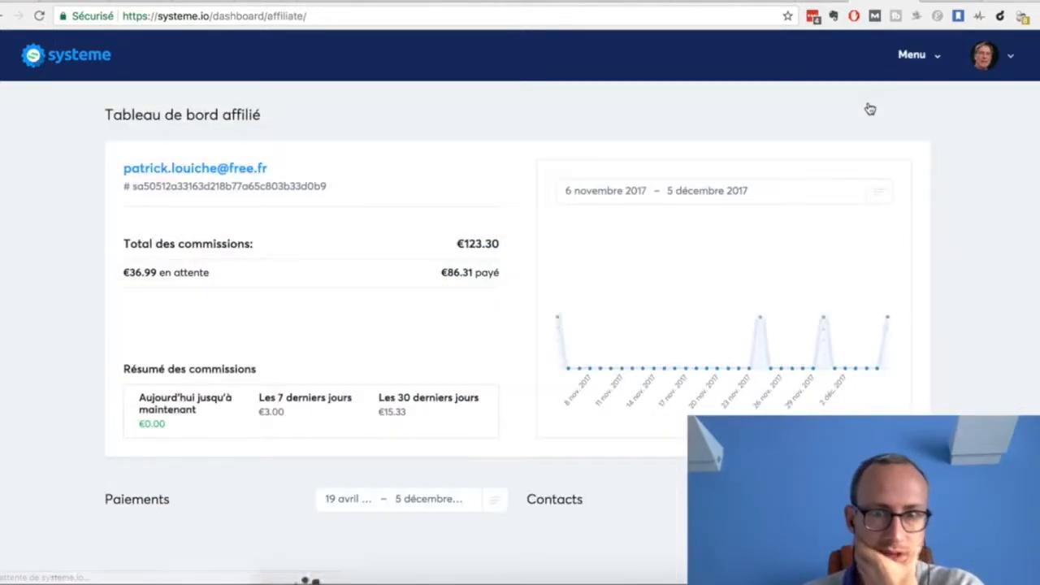
scroll(875, 220, "down", 3)
scroll(875, 220, "up", 3)
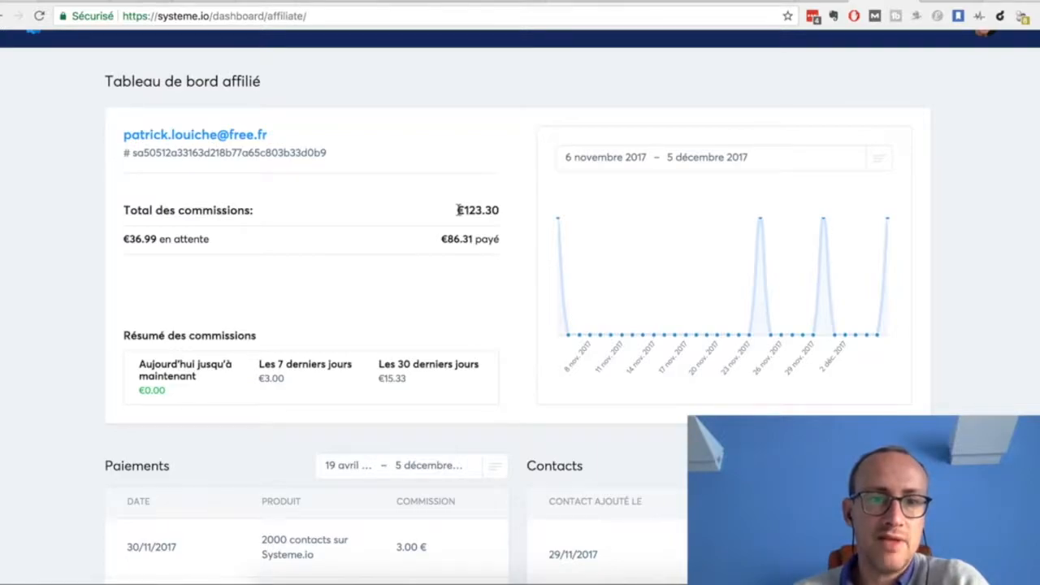
double_click(299, 151)
scroll(985, 273, "down", 3)
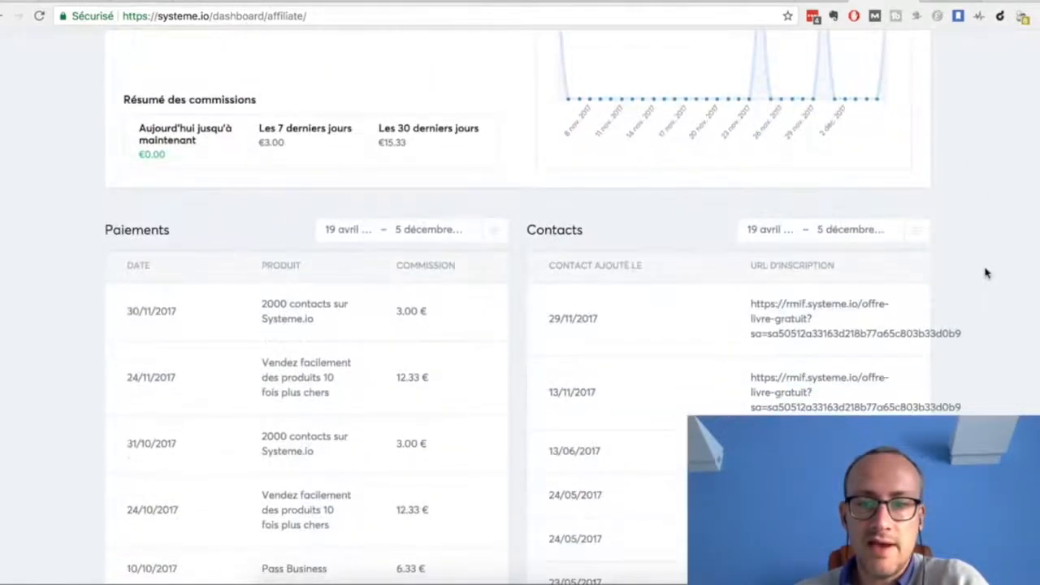
left_click_drag(750, 304, 959, 330)
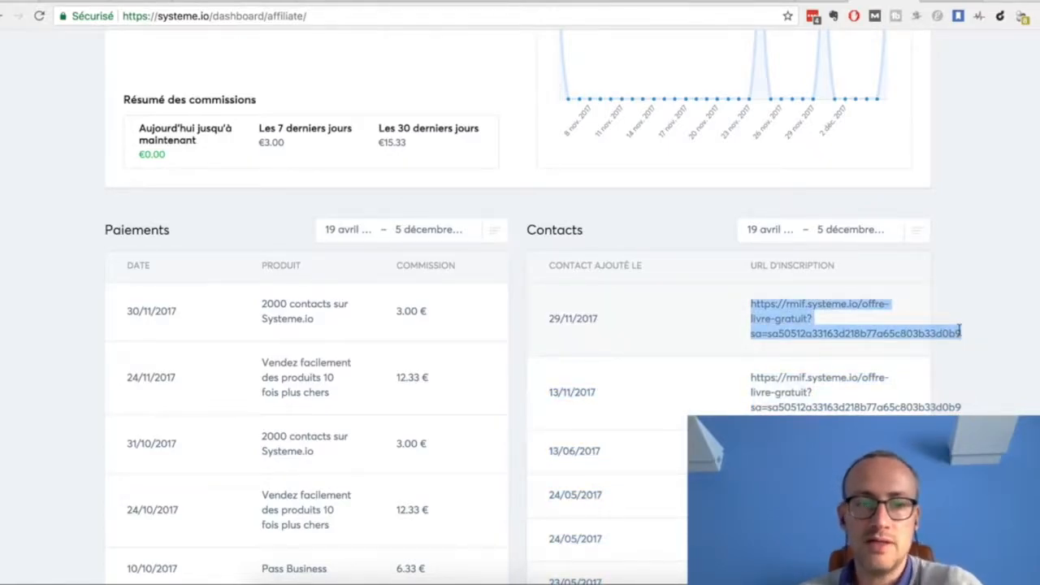
scroll(985, 216, "up", 5)
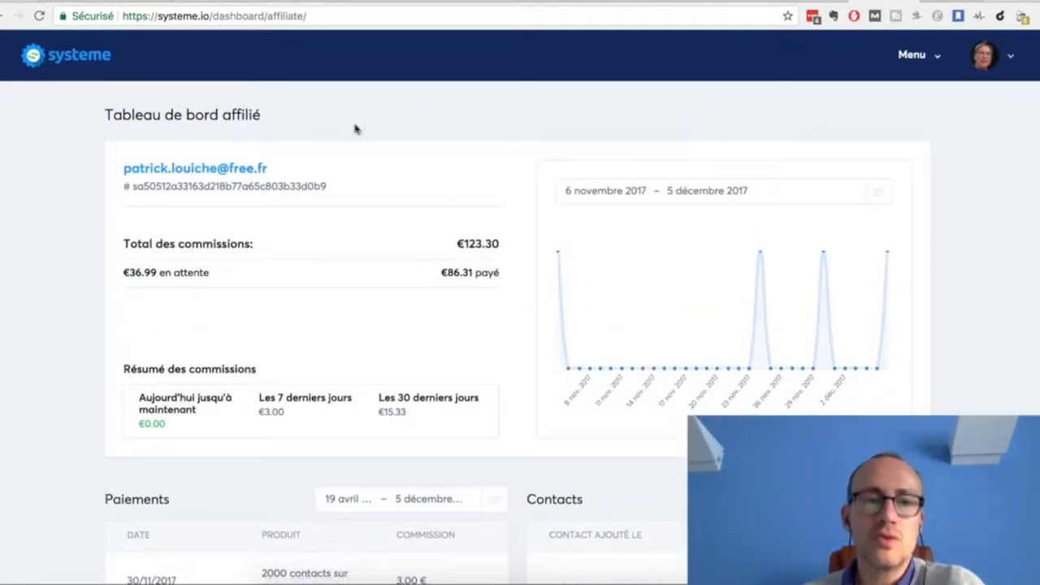
scroll(998, 293, "down", 3)
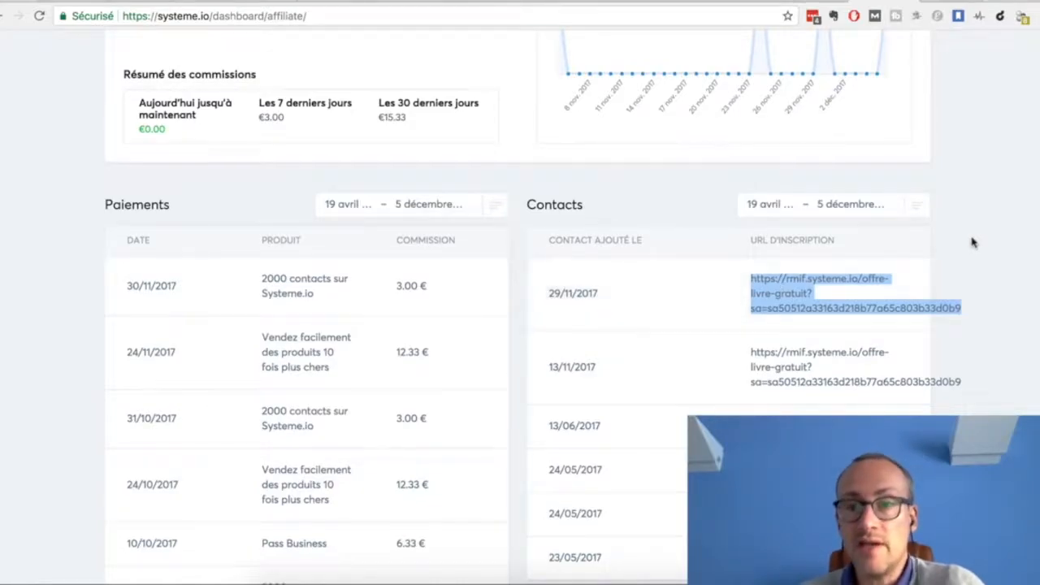
scroll(973, 243, "up", 4)
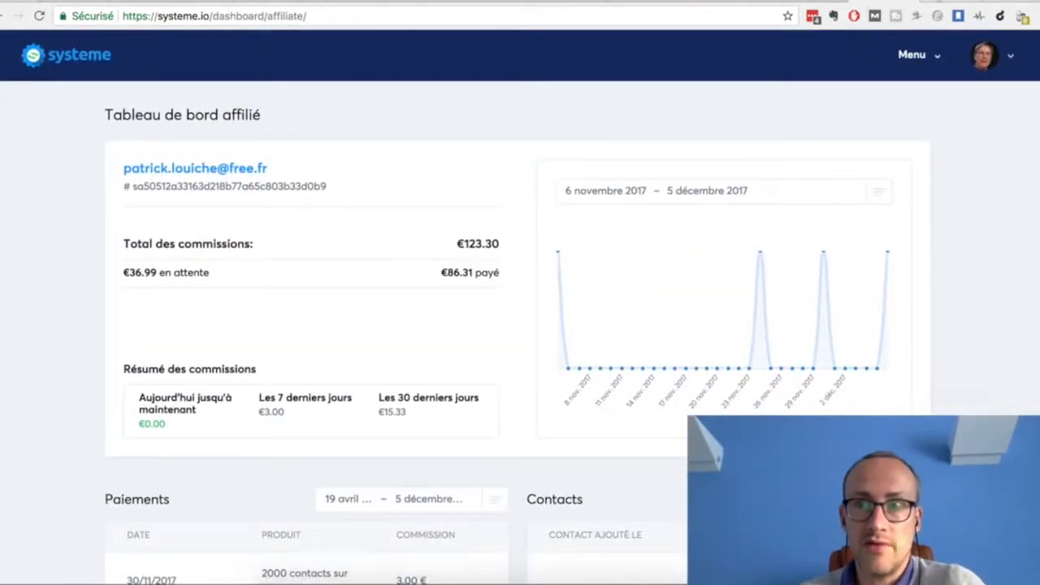
Step: Open the list of capture pages under Pages et formulaires
left_click(934, 60)
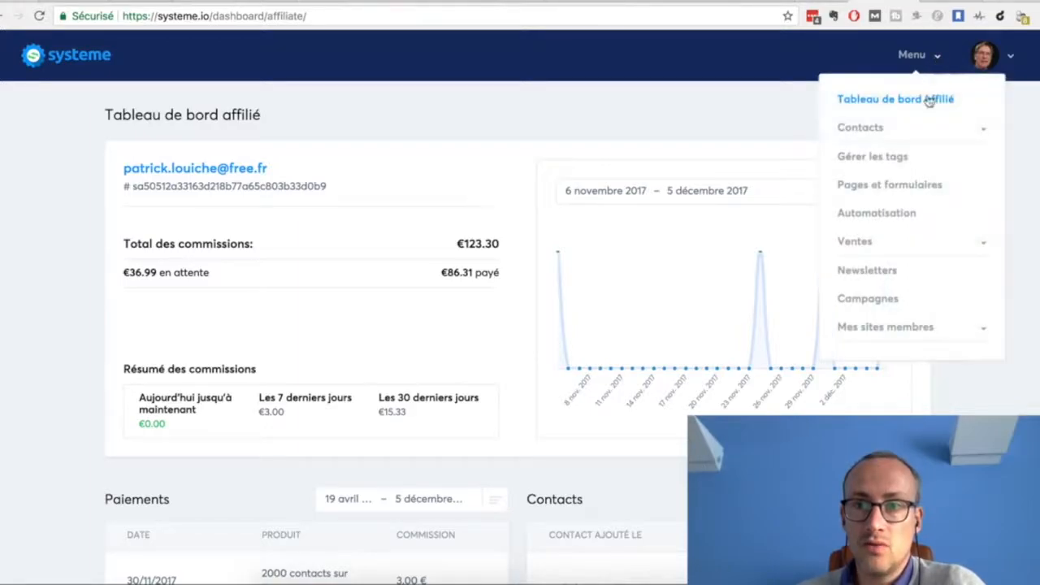
left_click(900, 187)
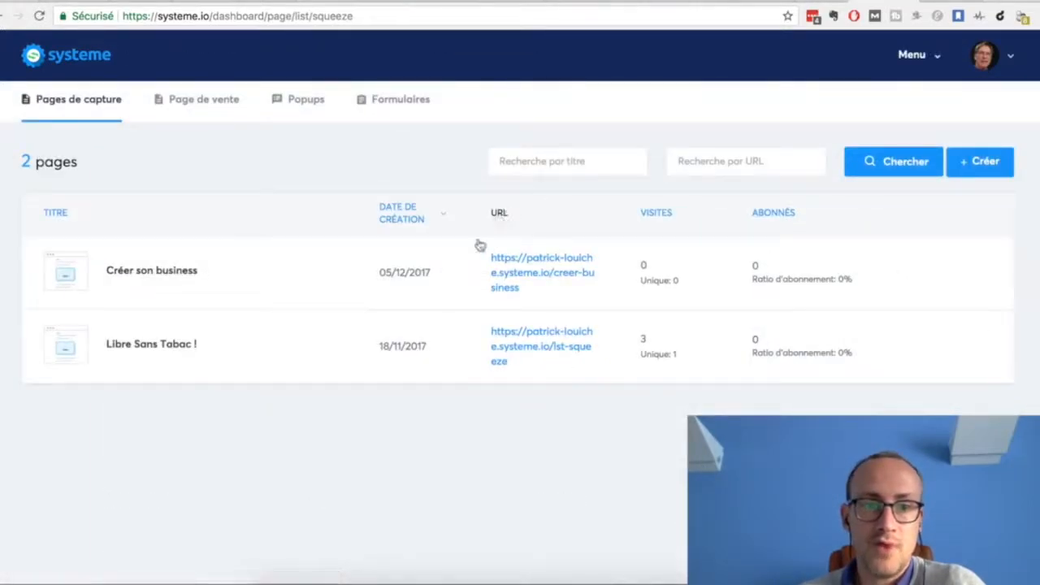
Step: Open the "Créer son business" capture page in the editor and add a text element below the video
mouse_move(742, 298)
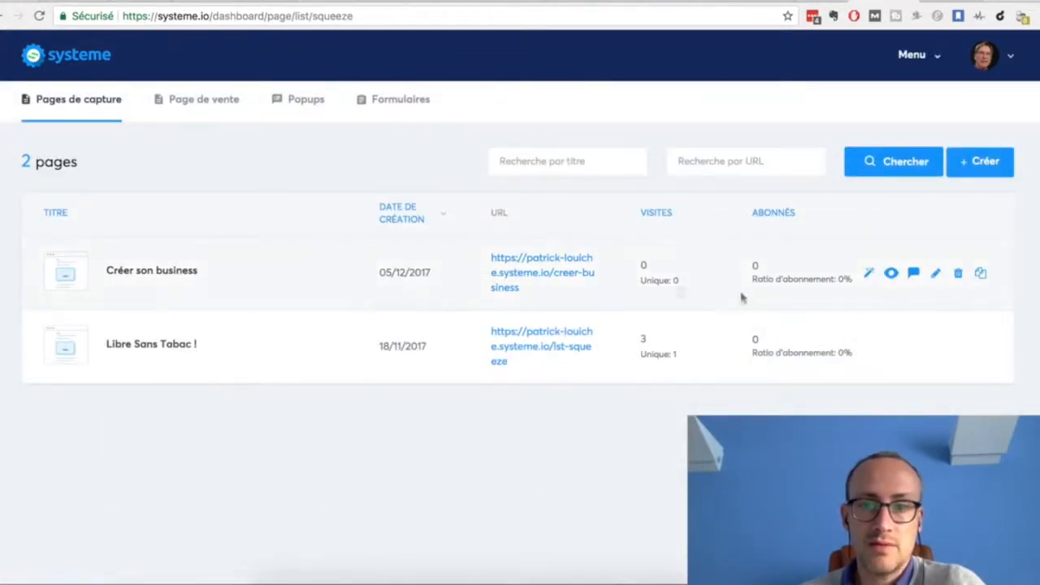
left_click(869, 277)
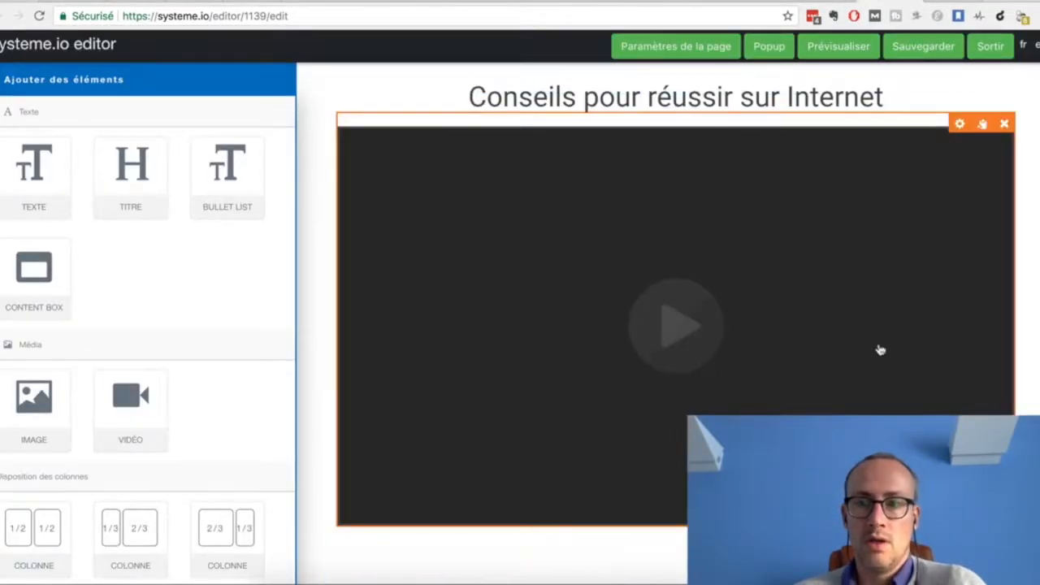
scroll(880, 349, "down", 2)
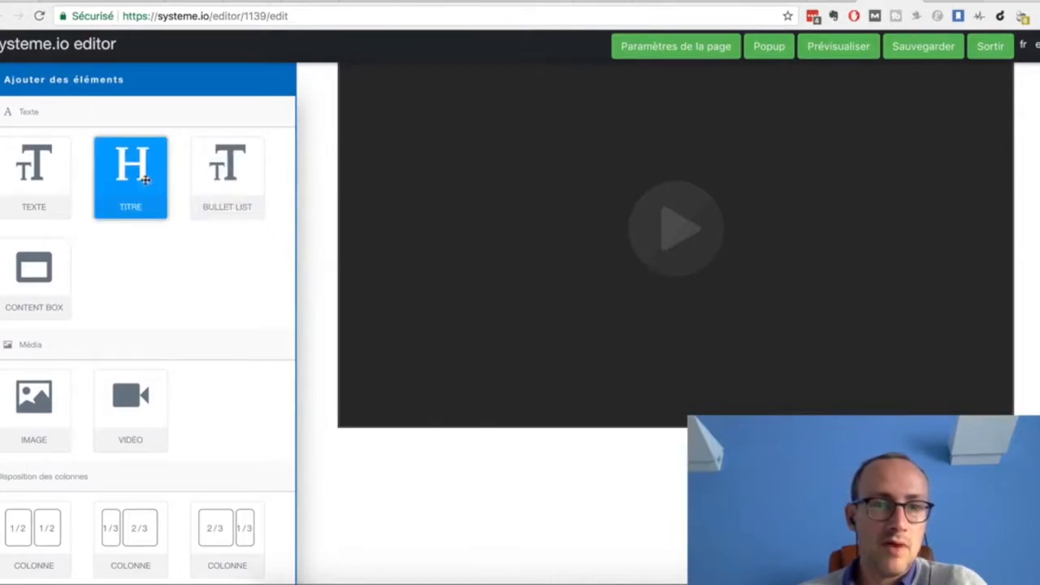
left_click_drag(28, 177, 531, 470)
left_click(661, 508)
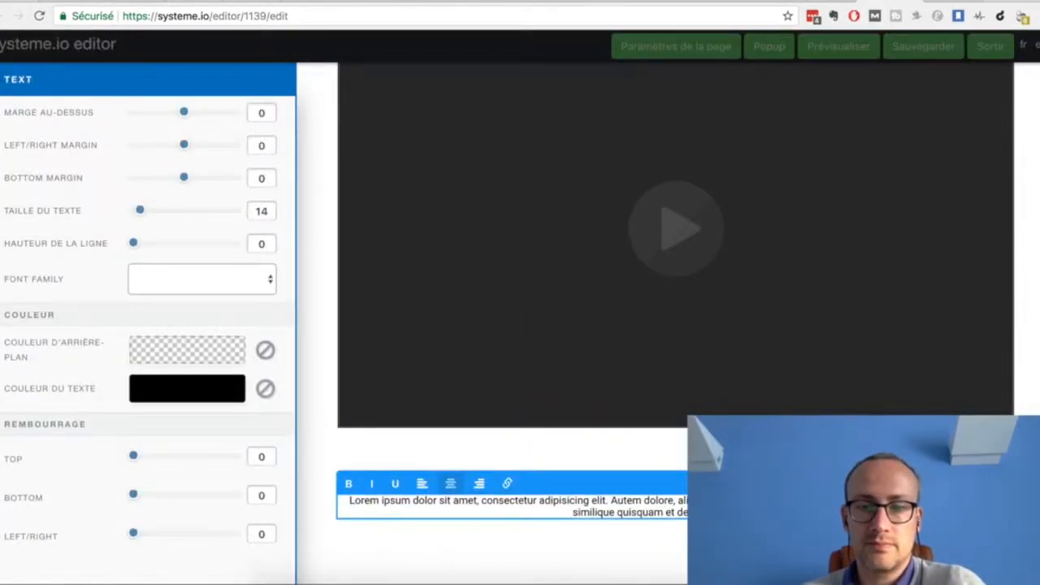
Step: Replace the placeholder text with 'Cliquez ici pour télécharger gratuitement le livre "Je gagne ma vie avec mon blog"' on two lines at size 37
key("ctrl+a")
key("BackSpace")
type("Cliquez ici")
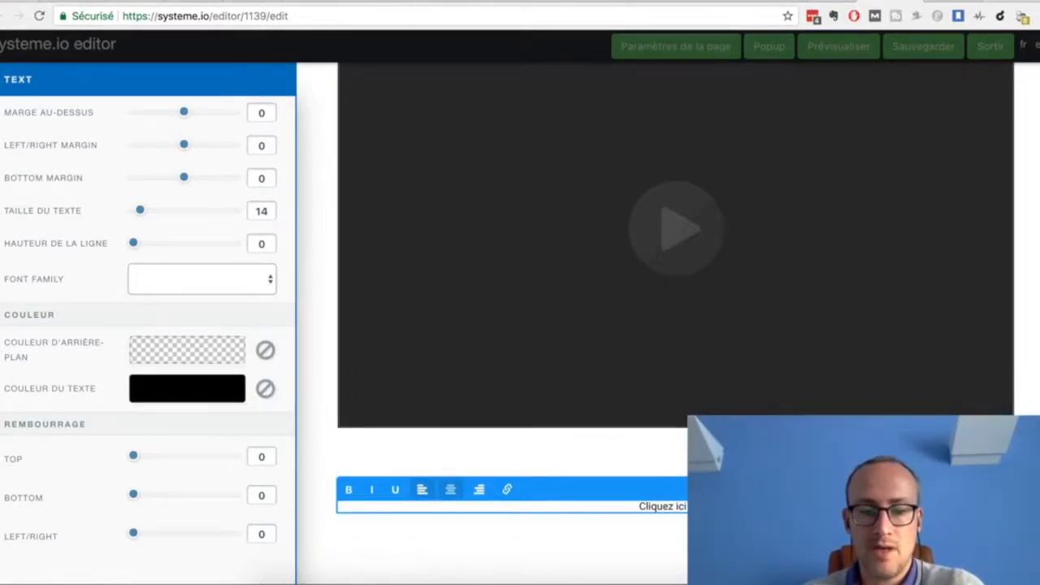
type(" pour t")
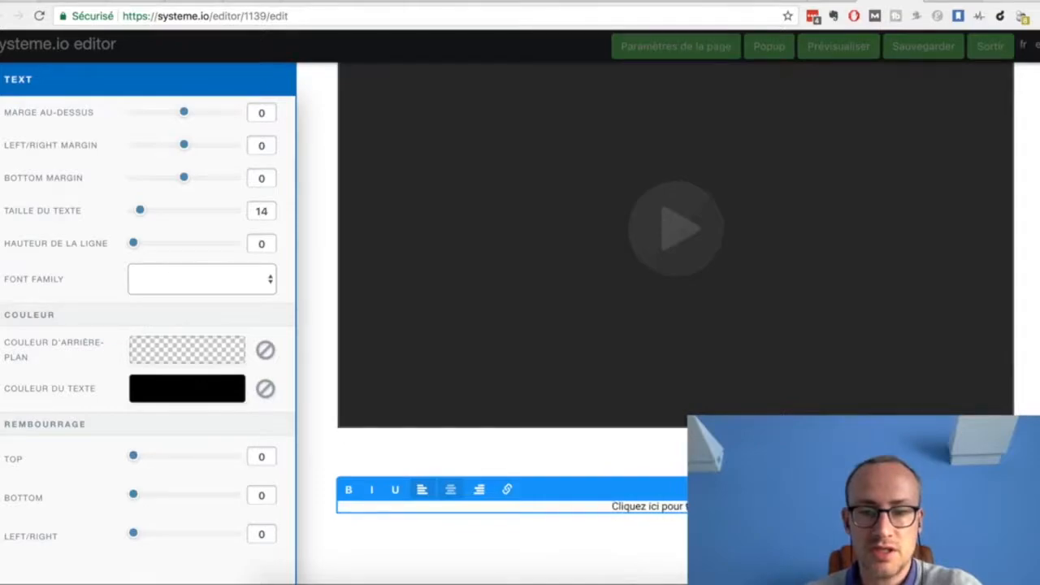
type("élécharge")
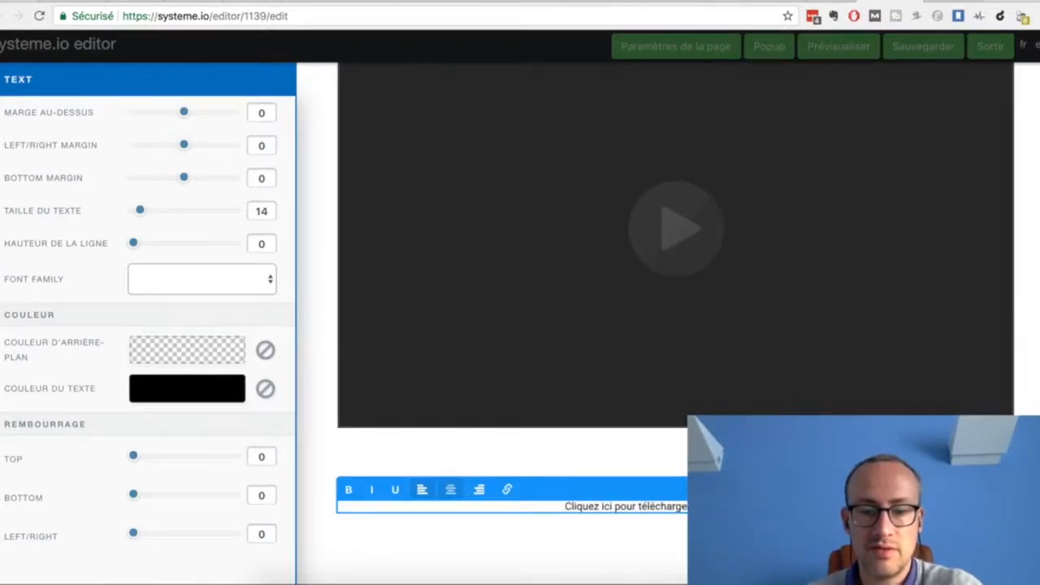
type("r gratuitement")
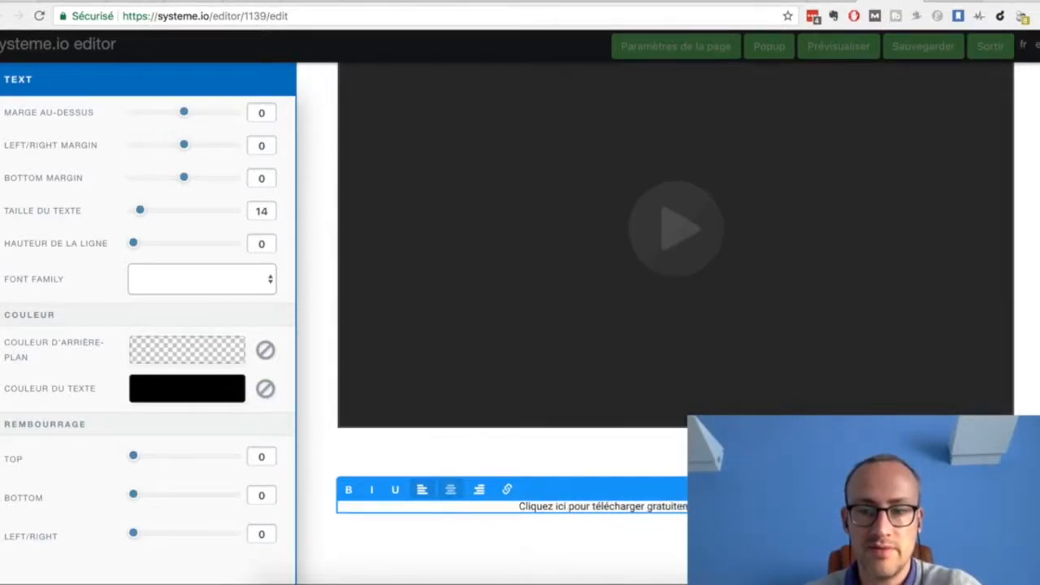
type(" le")
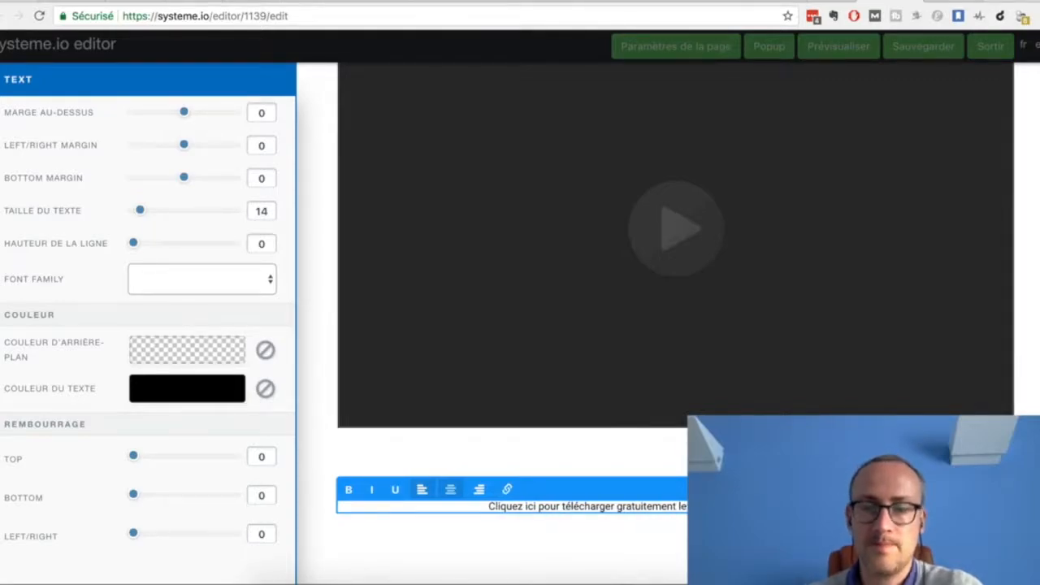
left_click_drag(138, 212, 165, 212)
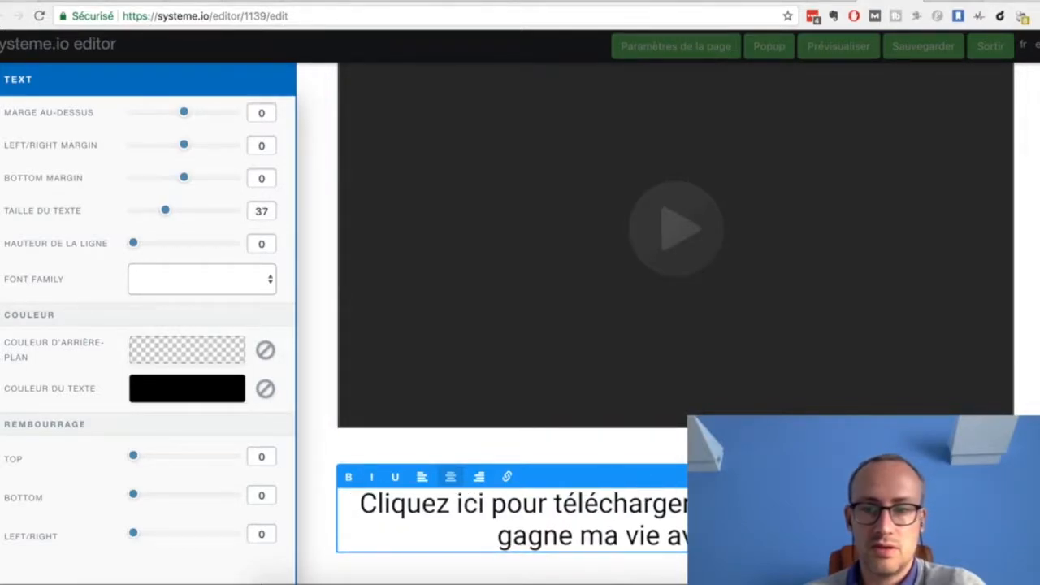
key("Return")
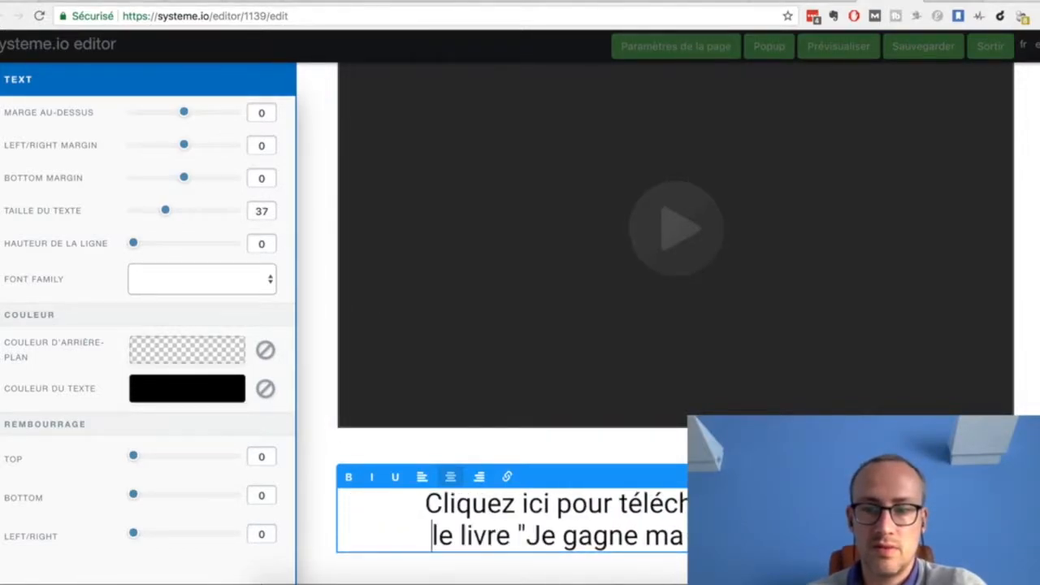
Step: Link both lines of the text below the video to the copied affiliate URL of the free book offer
left_click_drag(918, 536, 425, 504)
left_click(508, 477)
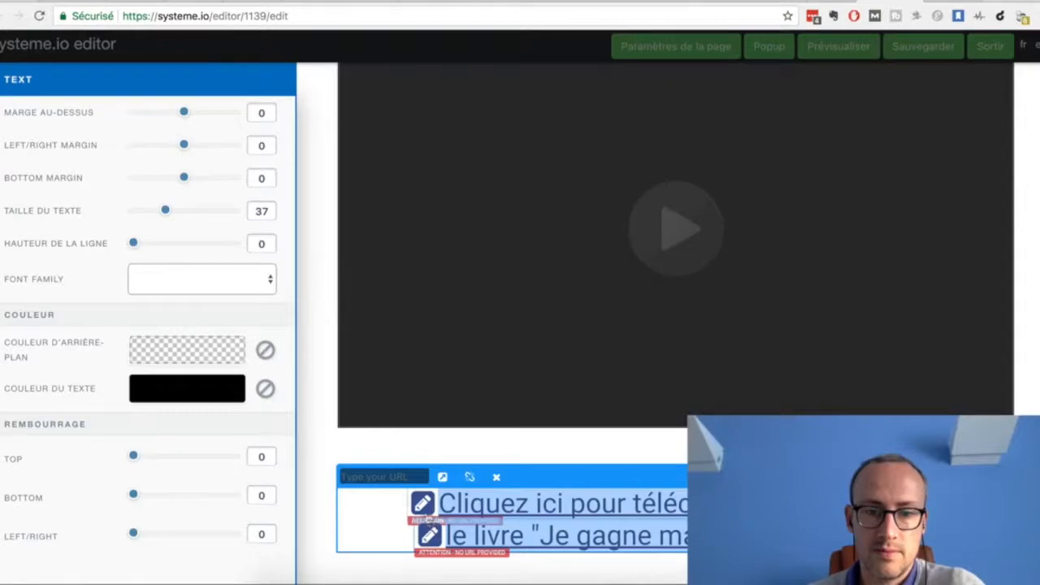
left_click(373, 476)
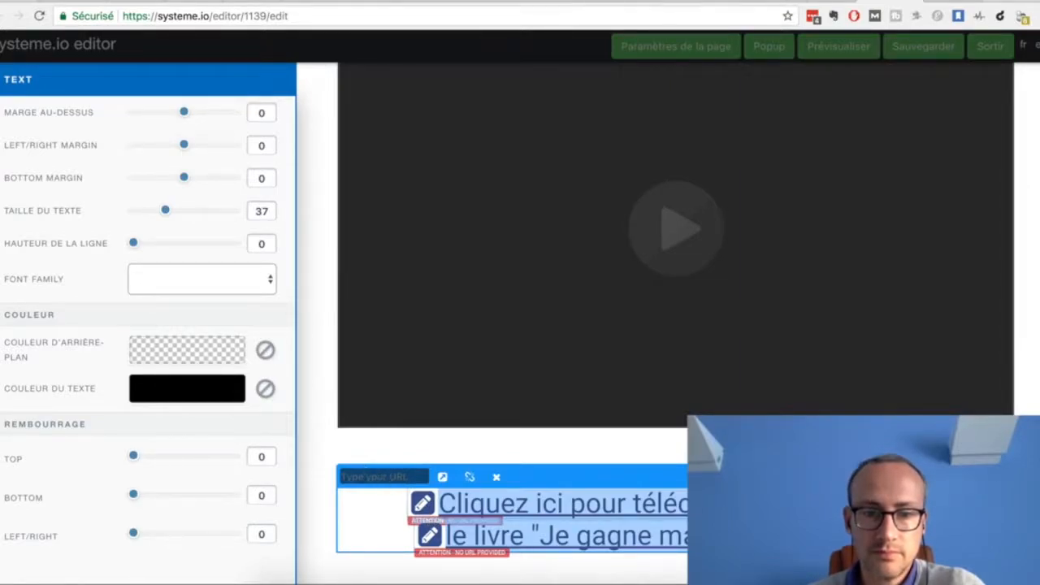
key("ctrl+v")
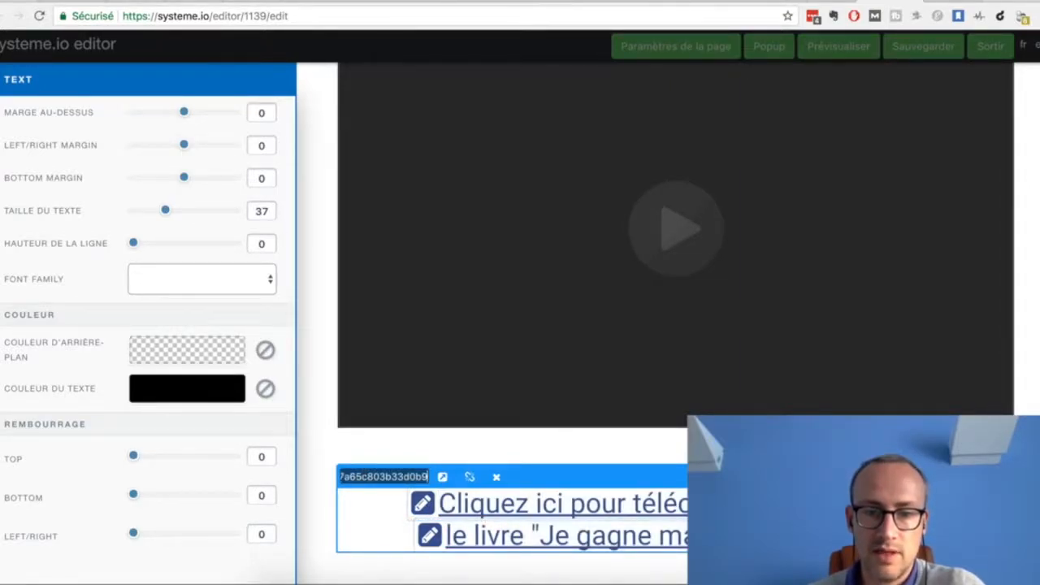
left_click(427, 452)
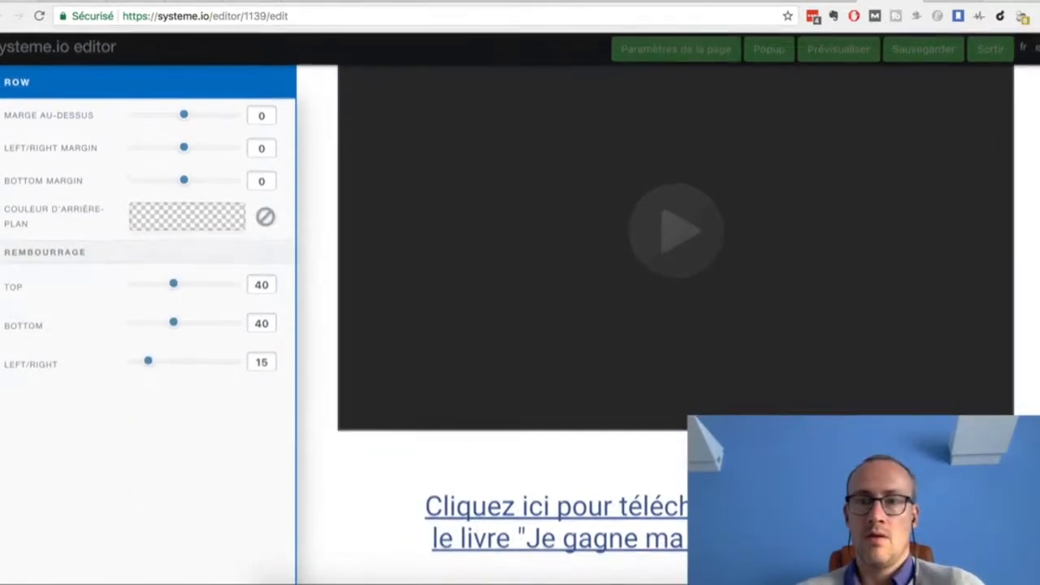
Step: Close the row settings and save the capture page with its linked text
left_click(1033, 183)
scroll(1033, 184, "up", 2)
left_click(923, 48)
Step: Set the top margin to -50 and the bottom margin to 42 for the row containing the linked text
scroll(918, 314, "down", 3)
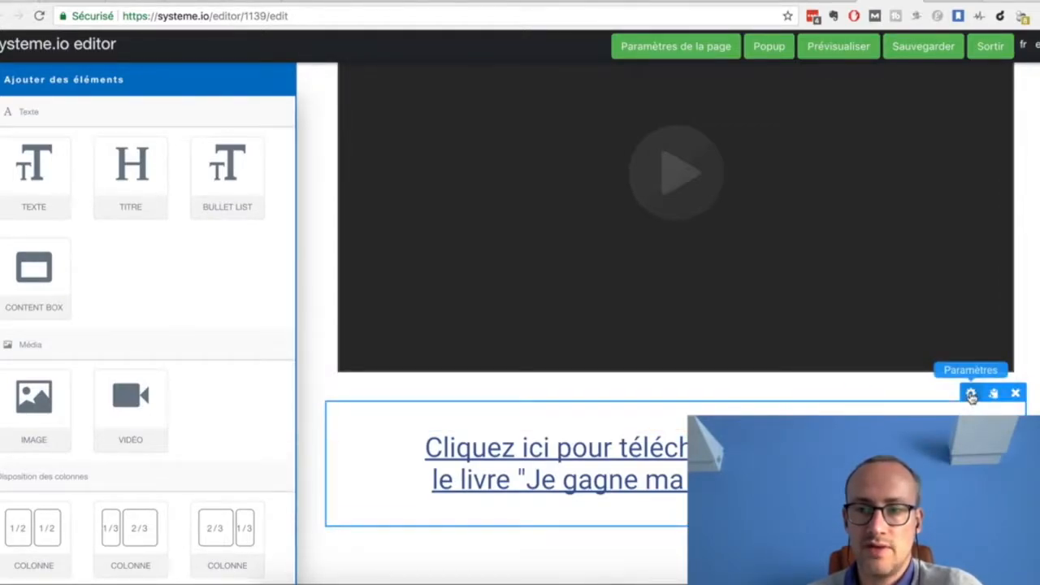
left_click(971, 393)
left_click_drag(185, 115, 172, 116)
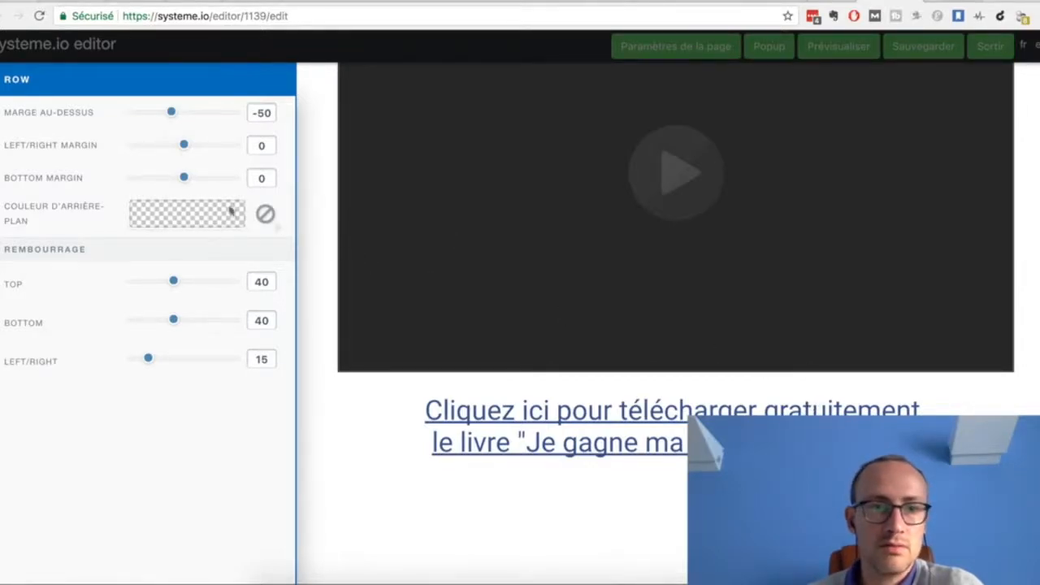
left_click_drag(186, 180, 195, 181)
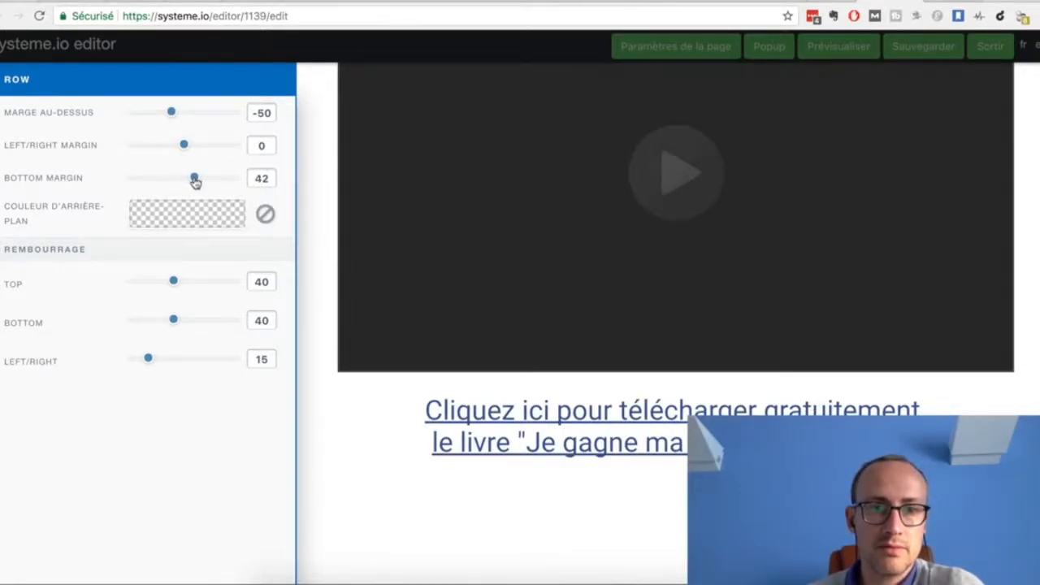
Step: Close the row settings, save the capture page and exit the editor
left_click(1027, 128)
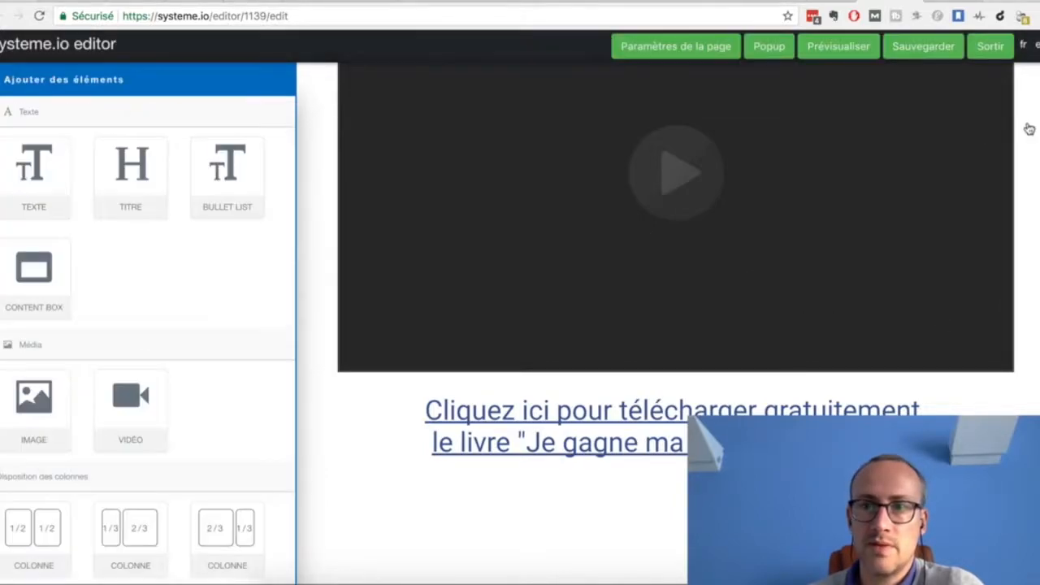
left_click(920, 49)
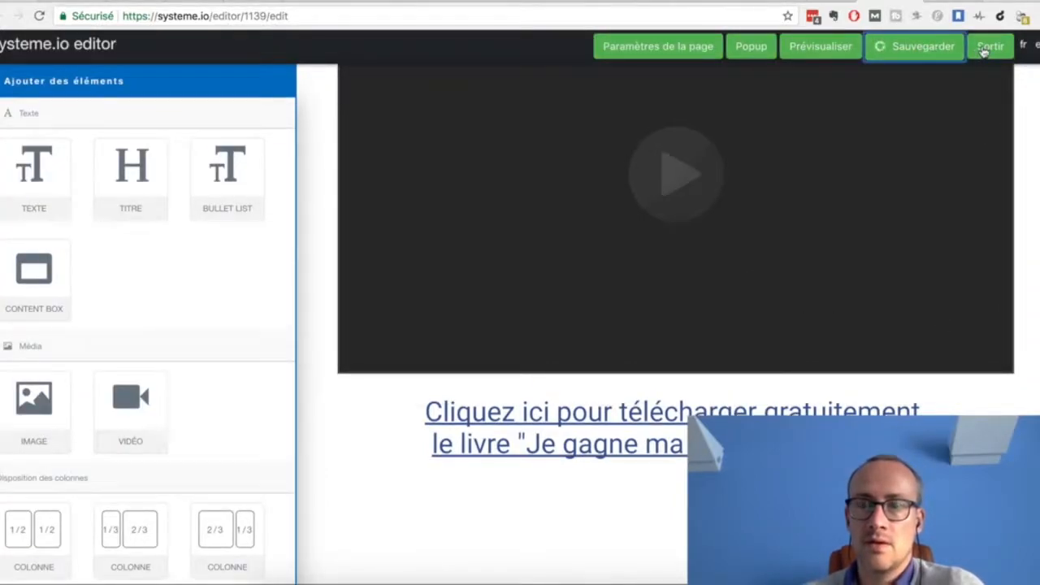
left_click(987, 47)
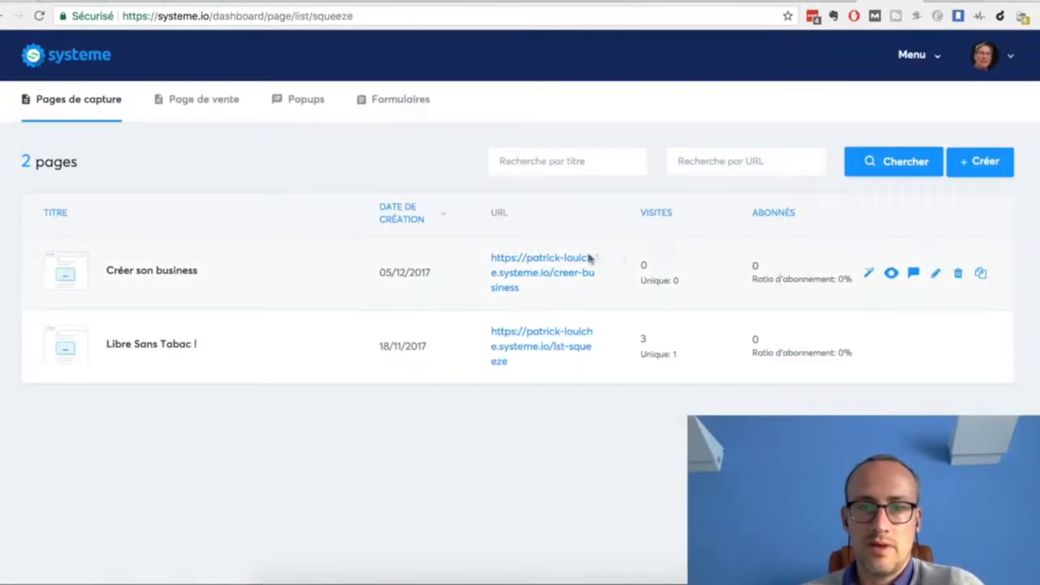
Step: Open the public "Créer son business" page, pause its video and examine the layout down to the download link
left_click(561, 265)
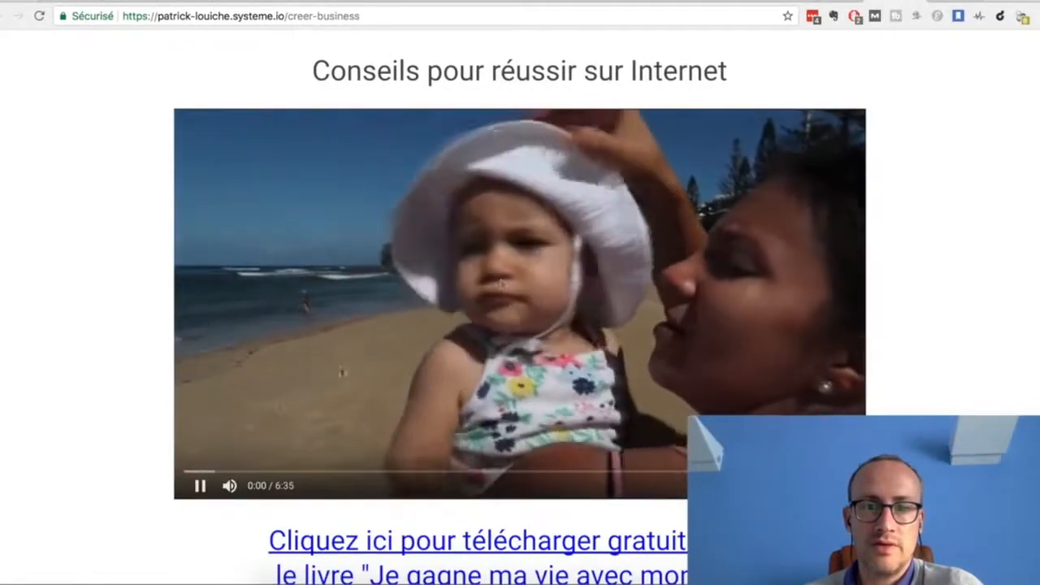
scroll(230, 429, "down", 2)
scroll(243, 352, "up", 2)
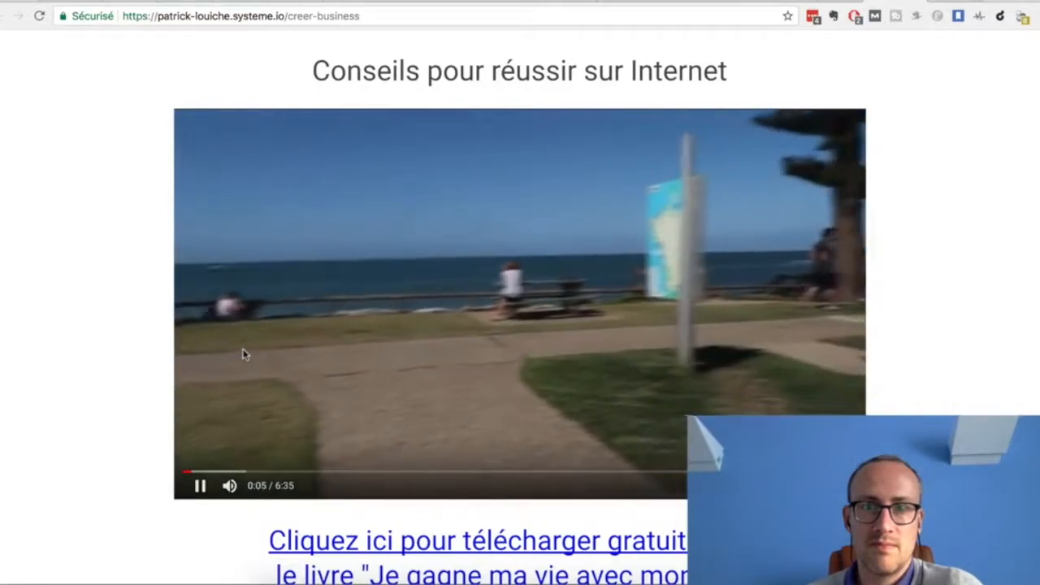
left_click(243, 354)
scroll(243, 353, "down", 5)
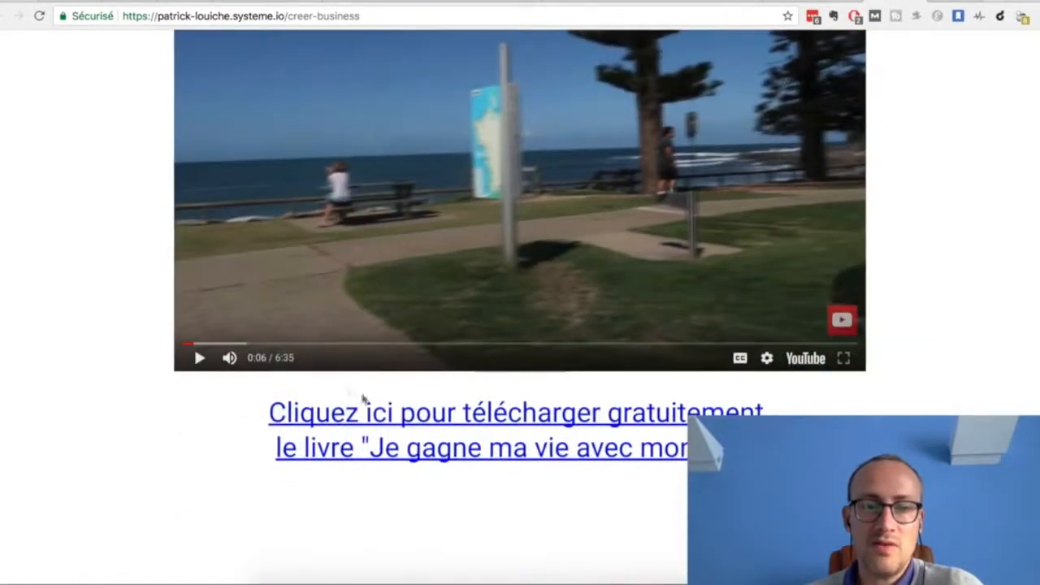
Step: Follow the download link to the book offer page and highlight the affiliate ID in the page's URL
left_click(382, 416)
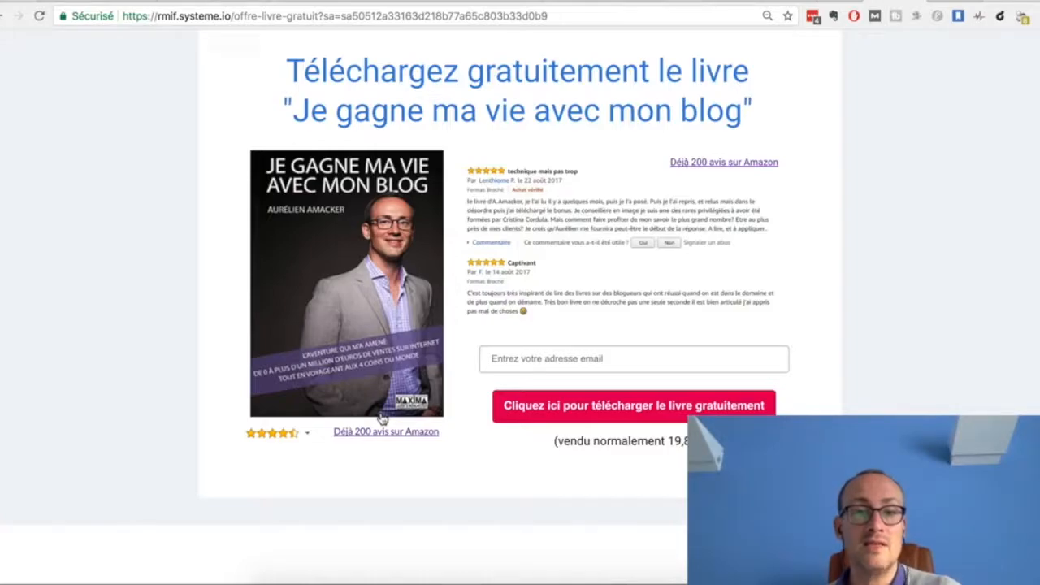
left_click(432, 11)
left_click(379, 15)
left_click_drag(342, 15, 559, 8)
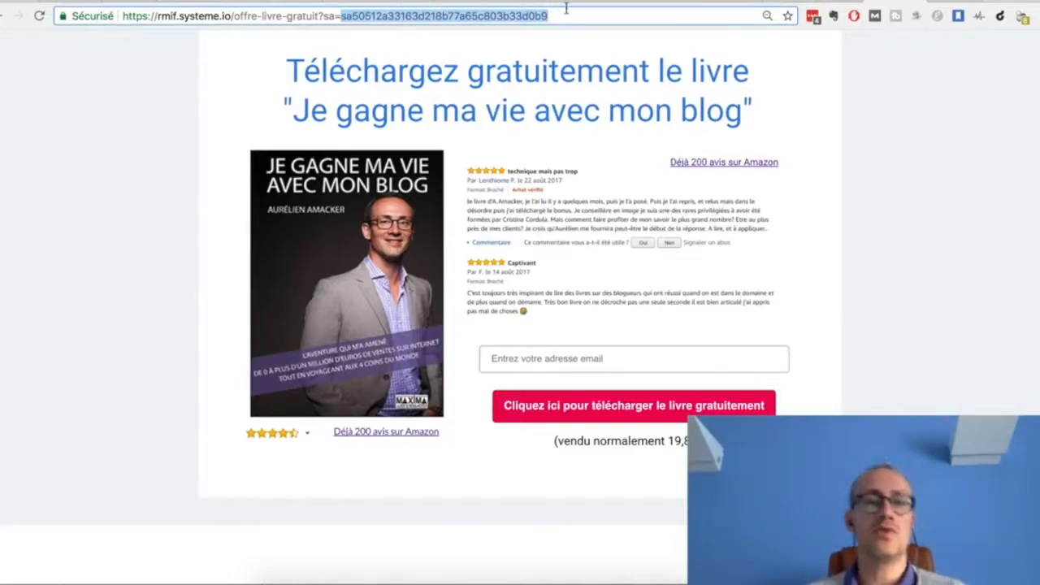